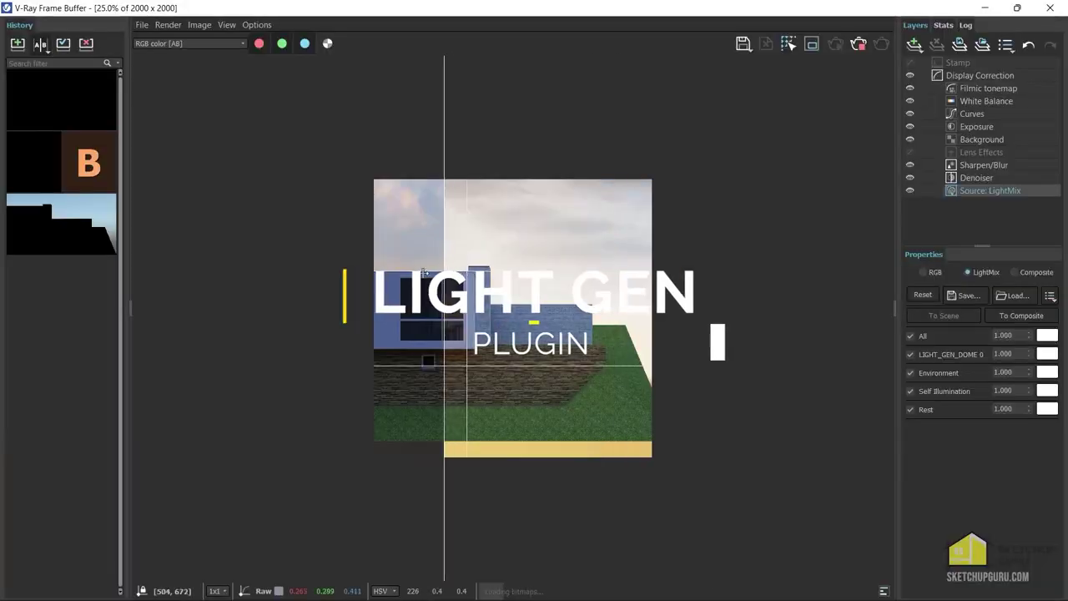
- Compare renders, apply a third-row variant, set LIGHT_GEN_DOME 0 to 0.694, and review scene lights
mouse_move(443, 267)
left_mouse_down()
mouse_move(804, 262)
mouse_move(723, 272)
left_mouse_up()
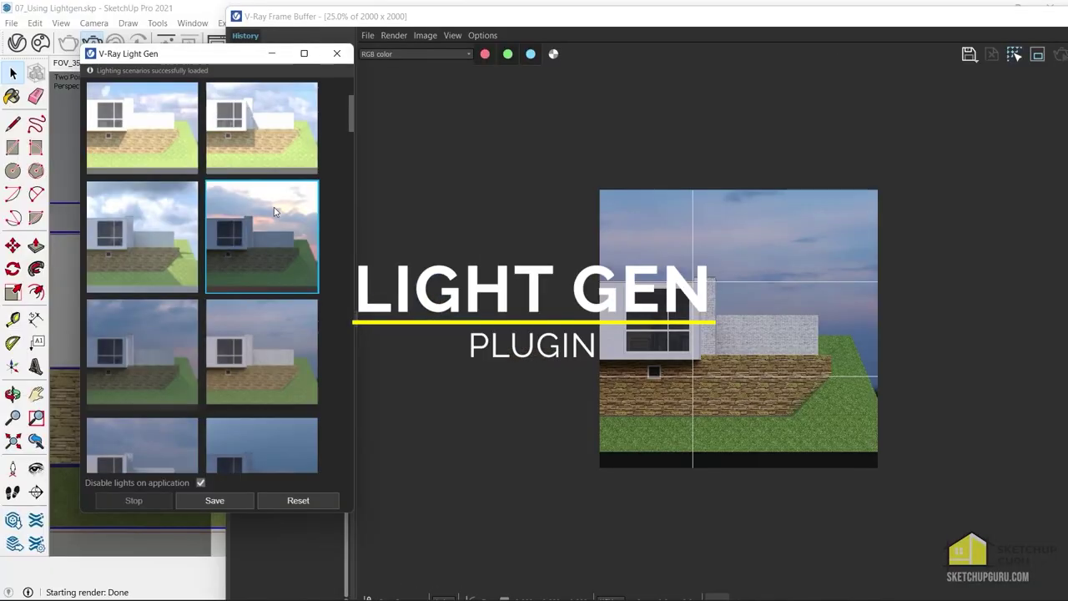
left_click(168, 333)
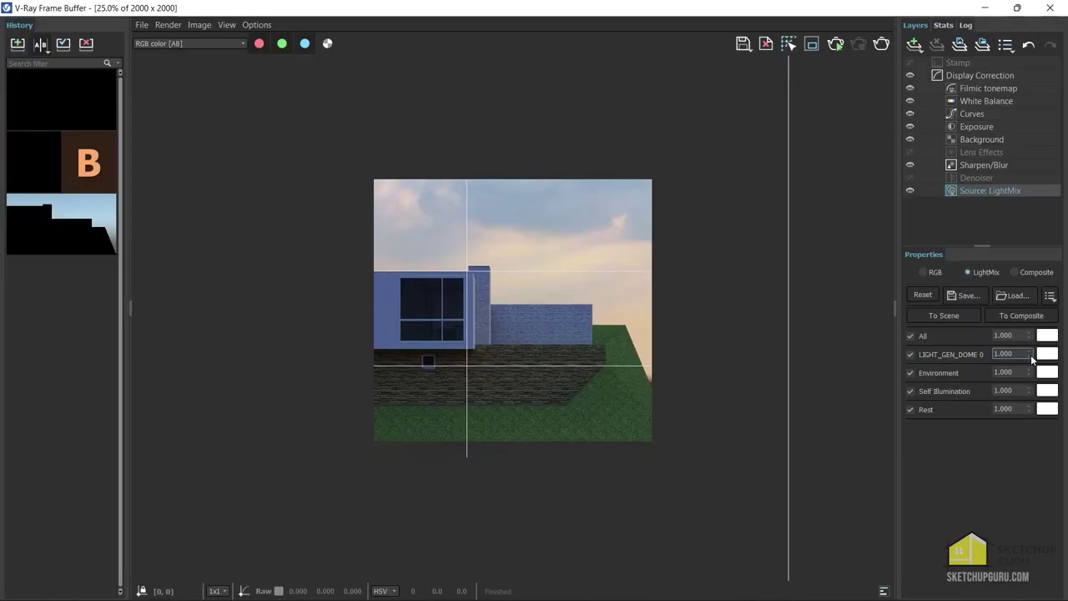
left_click_drag(1028, 357, 1020, 354)
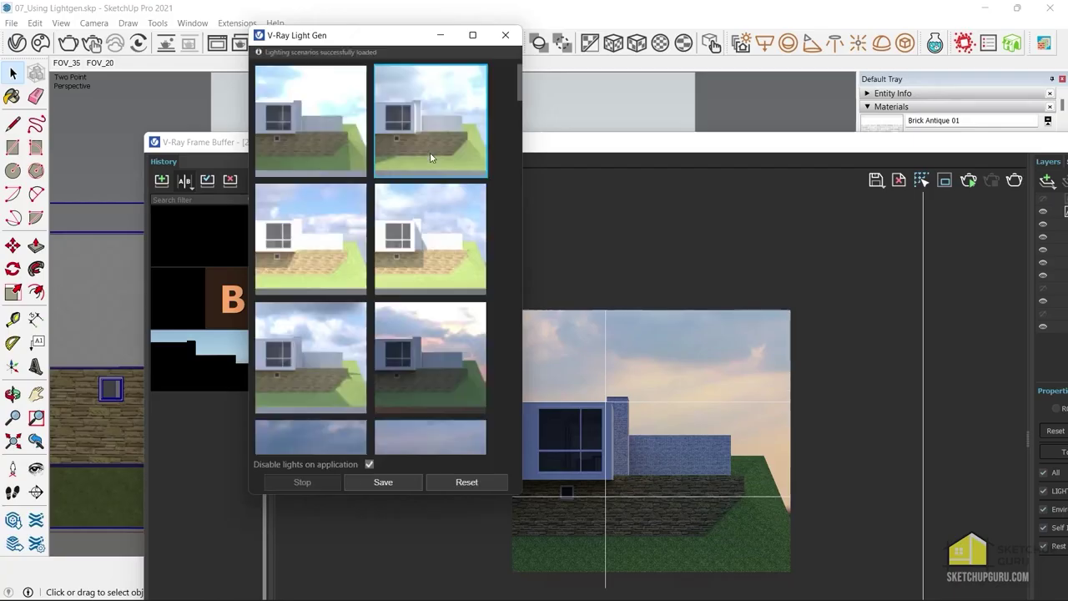
scroll(430, 152, "down", 3)
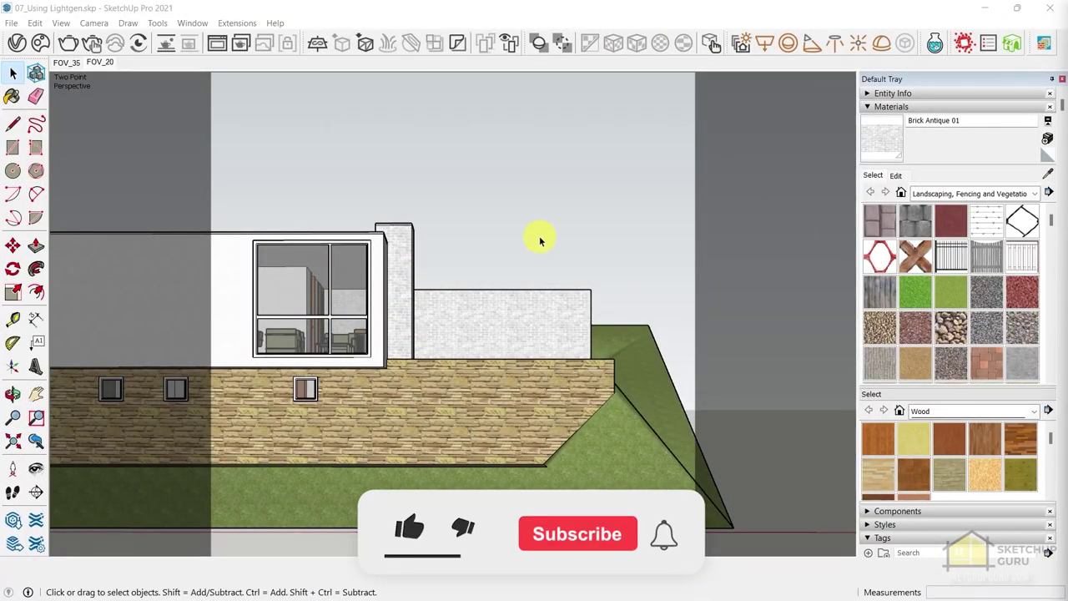
left_click(16, 43)
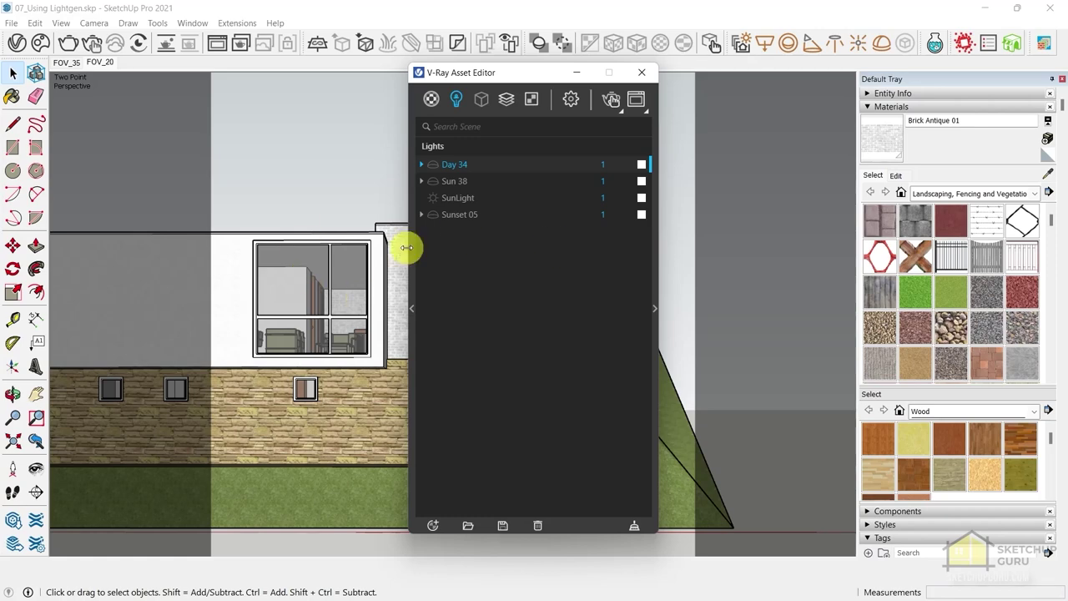
left_click(641, 74)
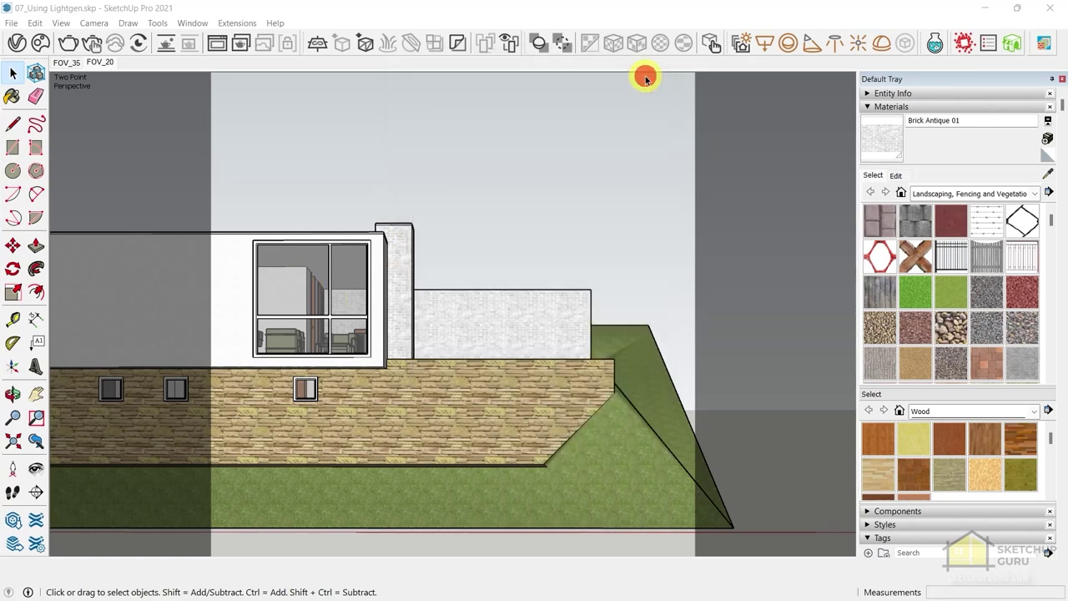
- Set Light Gen to the Exterior scenario with an HDR light source, leaving custom HDR set off
left_click(741, 46)
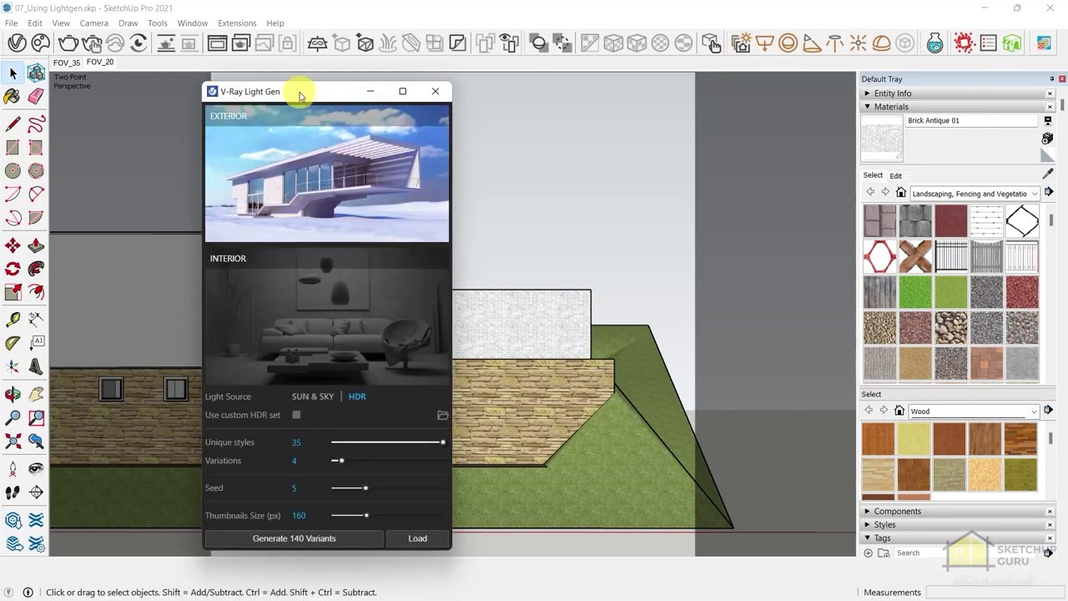
left_click_drag(301, 91, 352, 54)
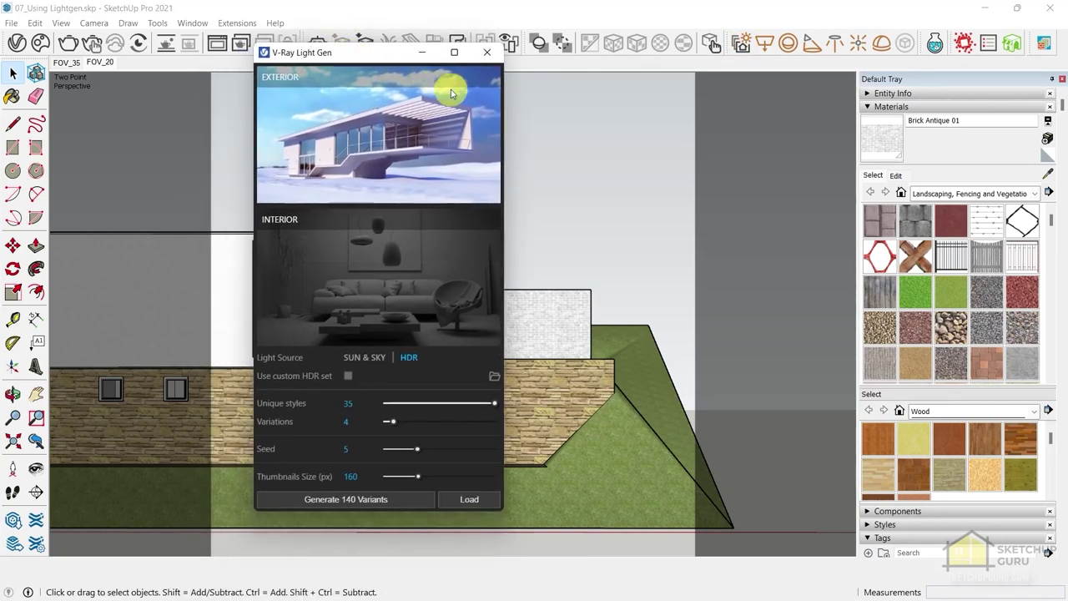
left_click(348, 127)
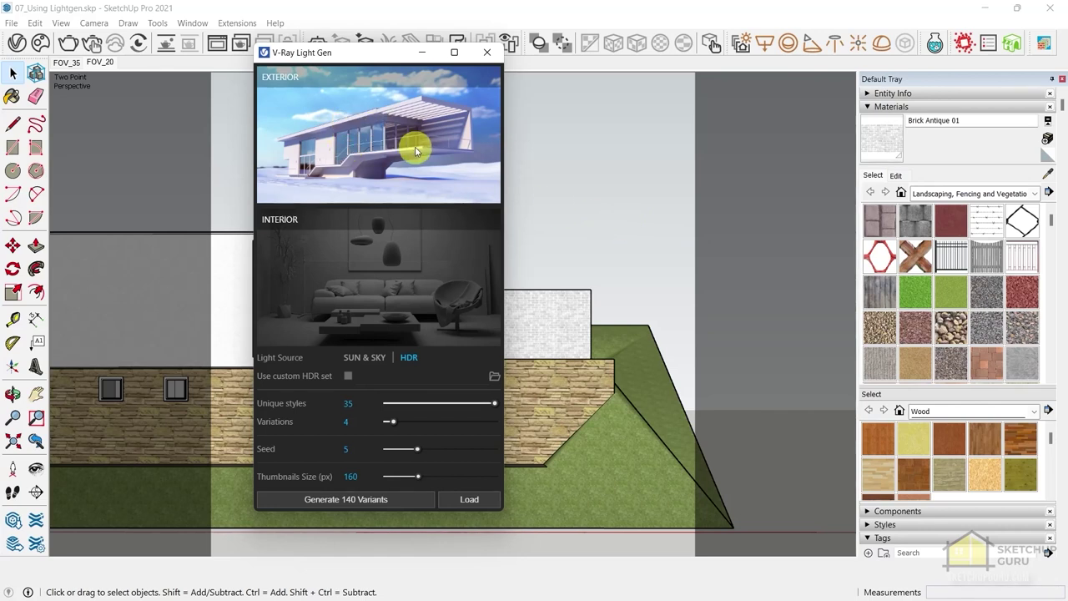
left_click(408, 359)
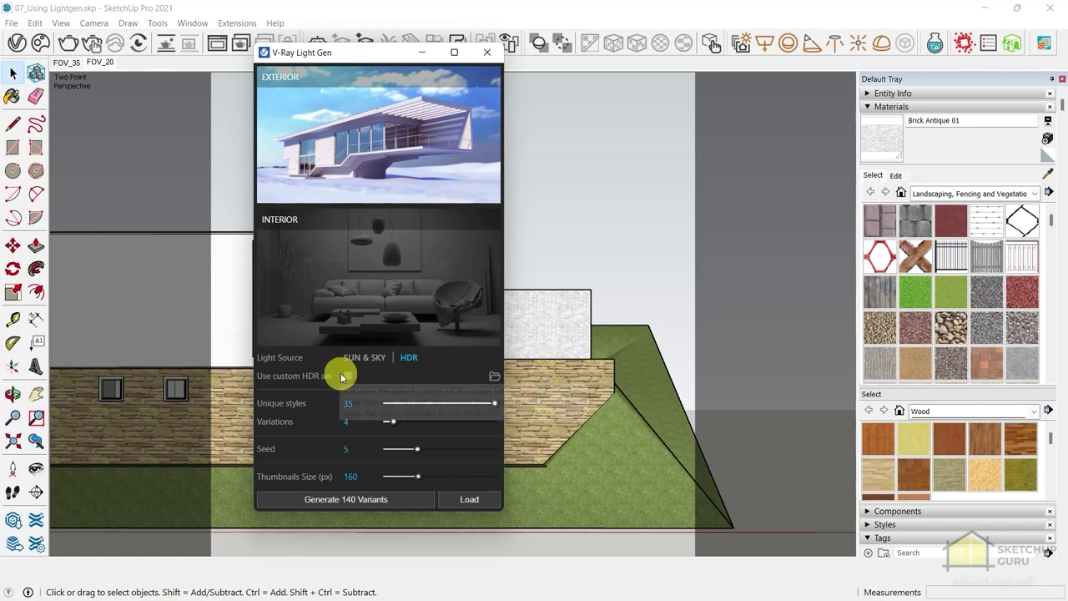
left_click(348, 377)
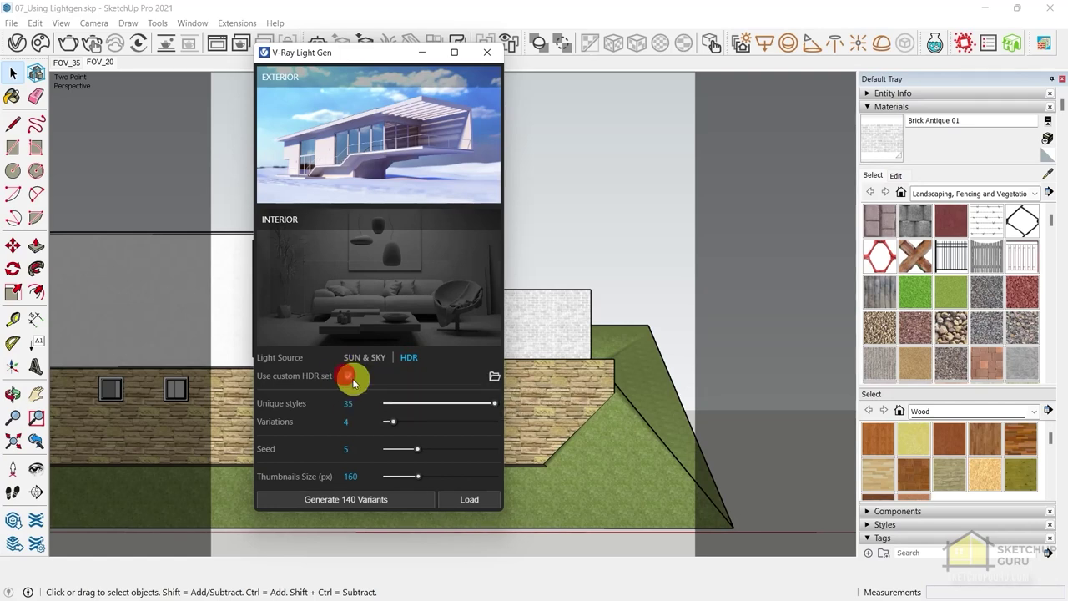
left_click(494, 379)
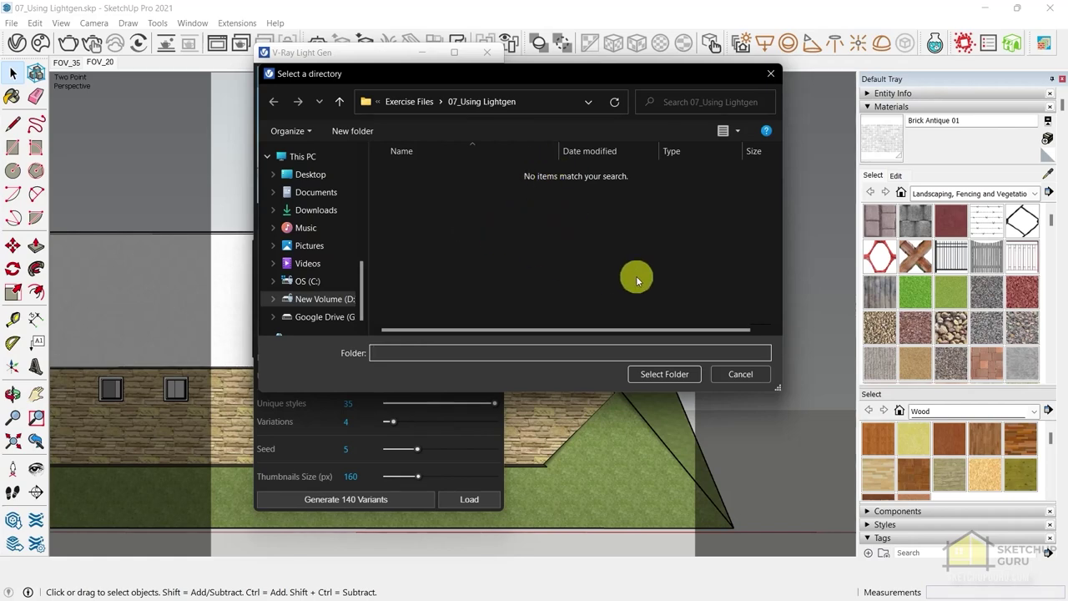
left_click(735, 373)
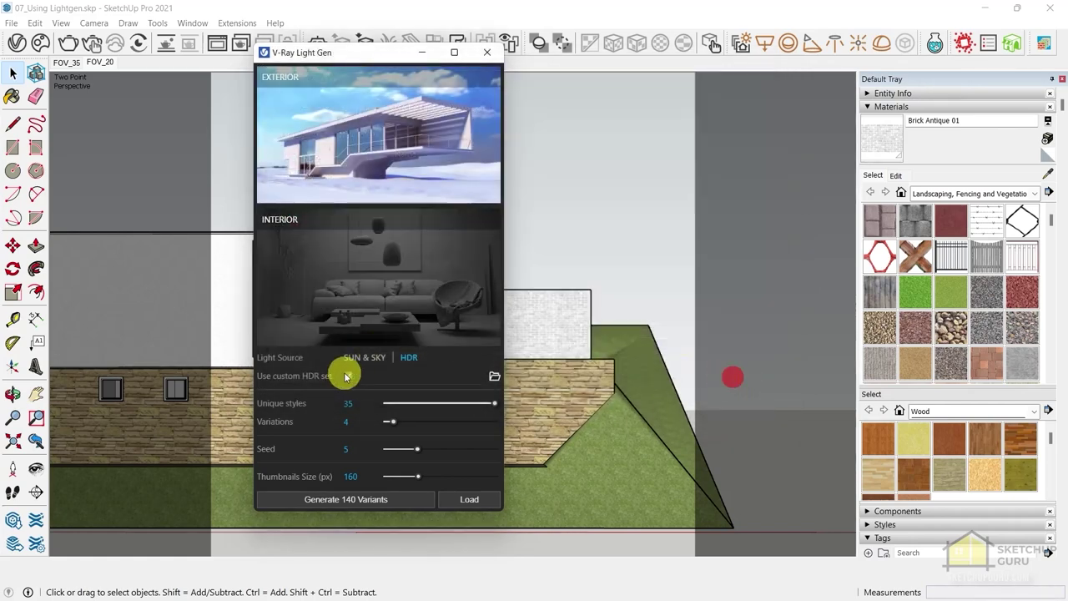
left_click(348, 376)
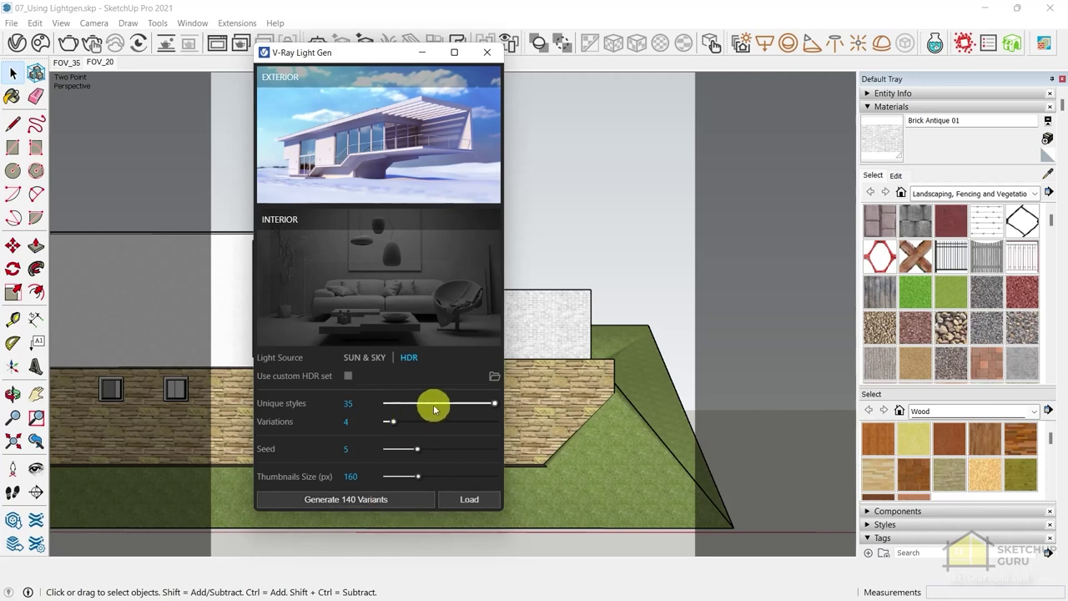
- Change Light Gen to 14 unique styles, 5 variations and seed 6
left_click_drag(482, 408, 436, 406)
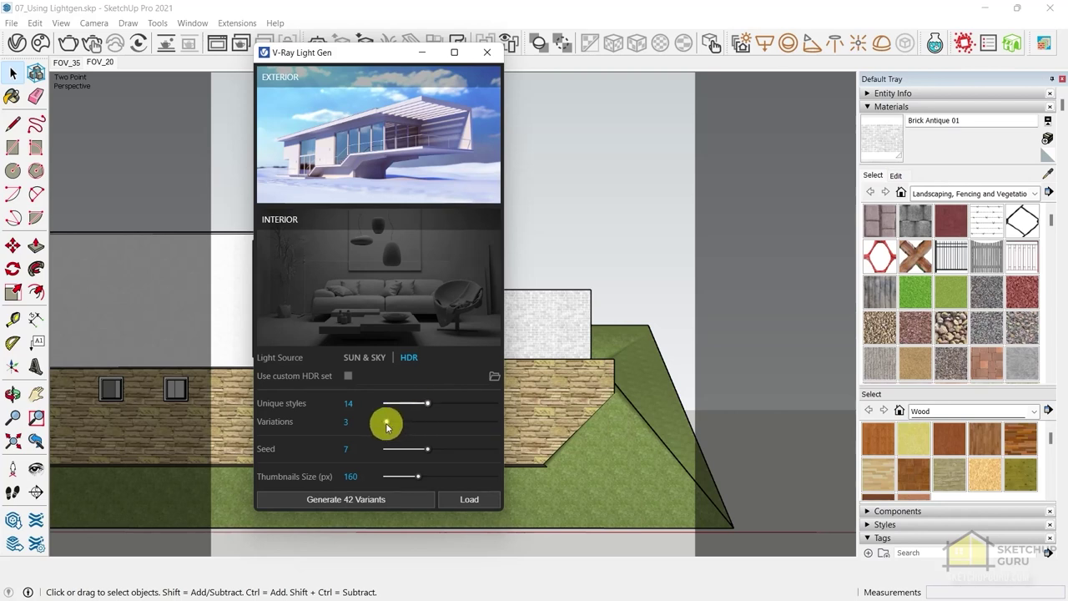
mouse_move(386, 425)
left_mouse_down()
mouse_move(400, 423)
mouse_move(392, 425)
left_mouse_up()
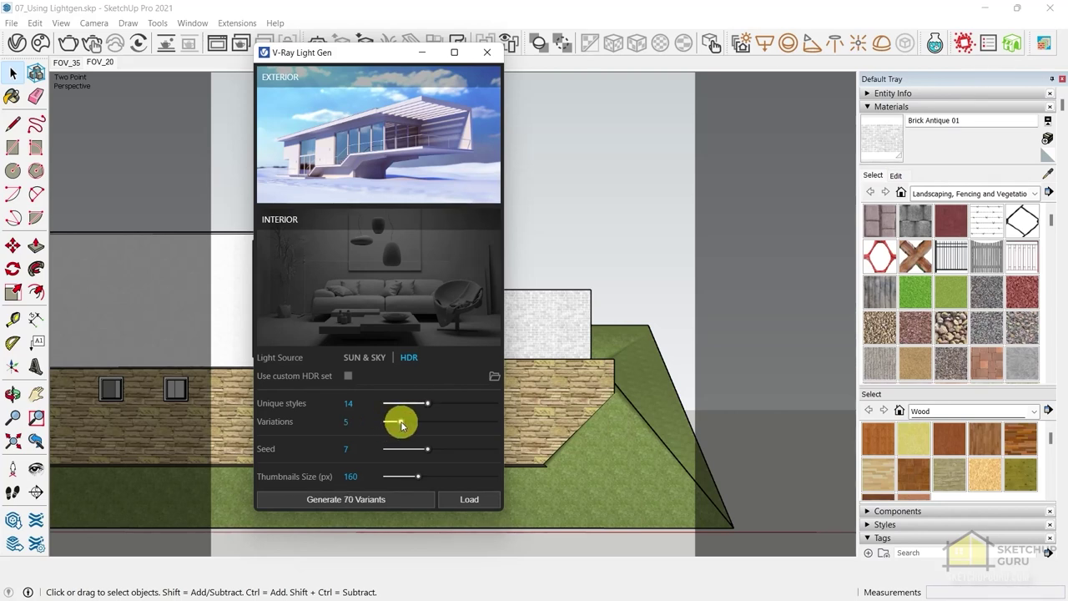
left_click_drag(420, 449, 422, 451)
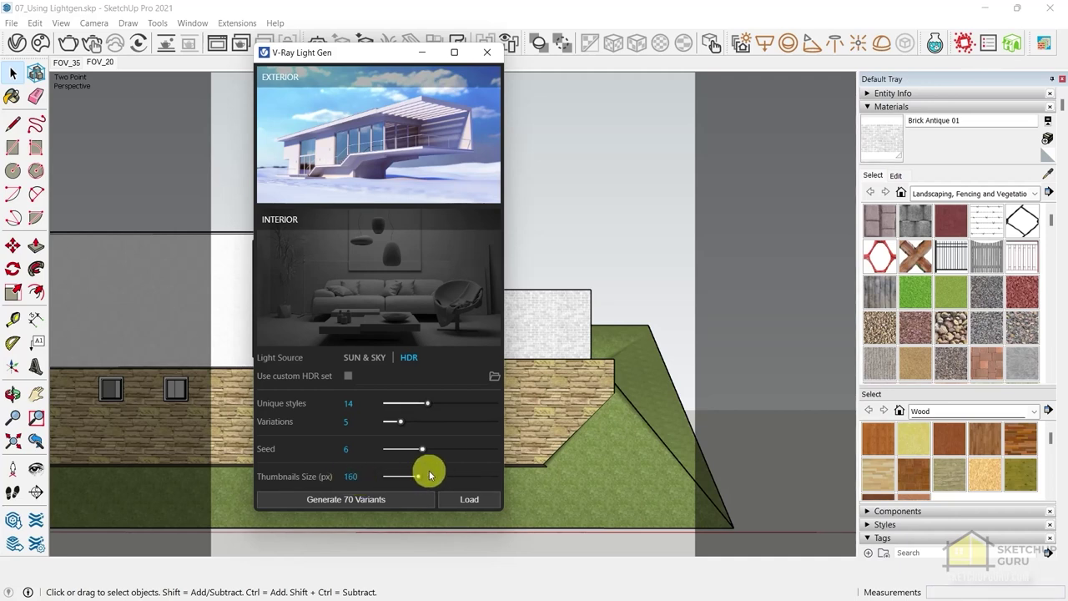
- Generate the 70 lighting variants and browse the resulting thumbnail grid
left_click(337, 499)
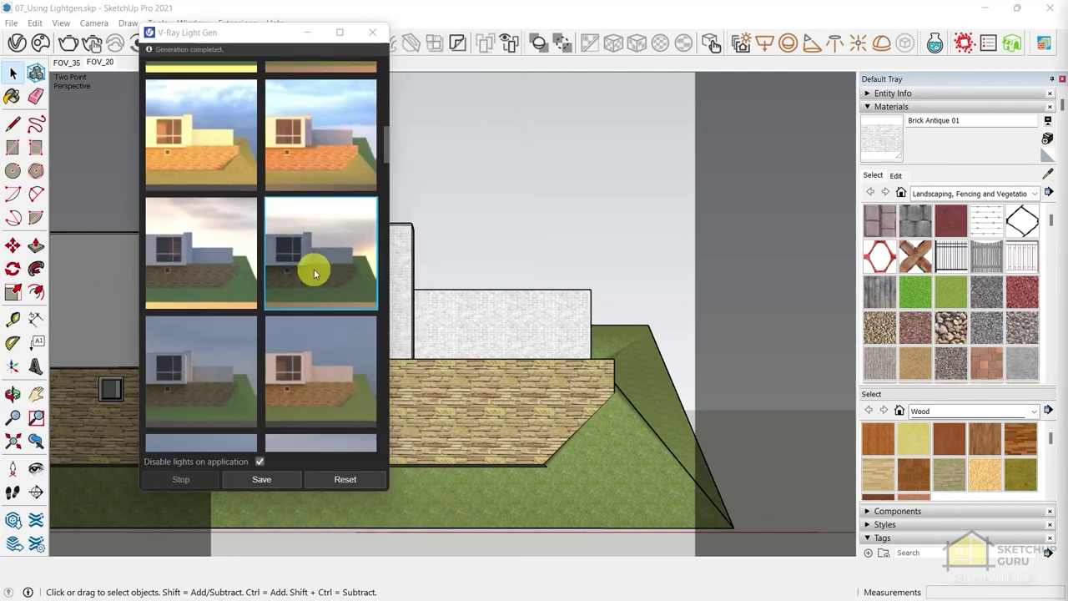
scroll(307, 270, "down", 1)
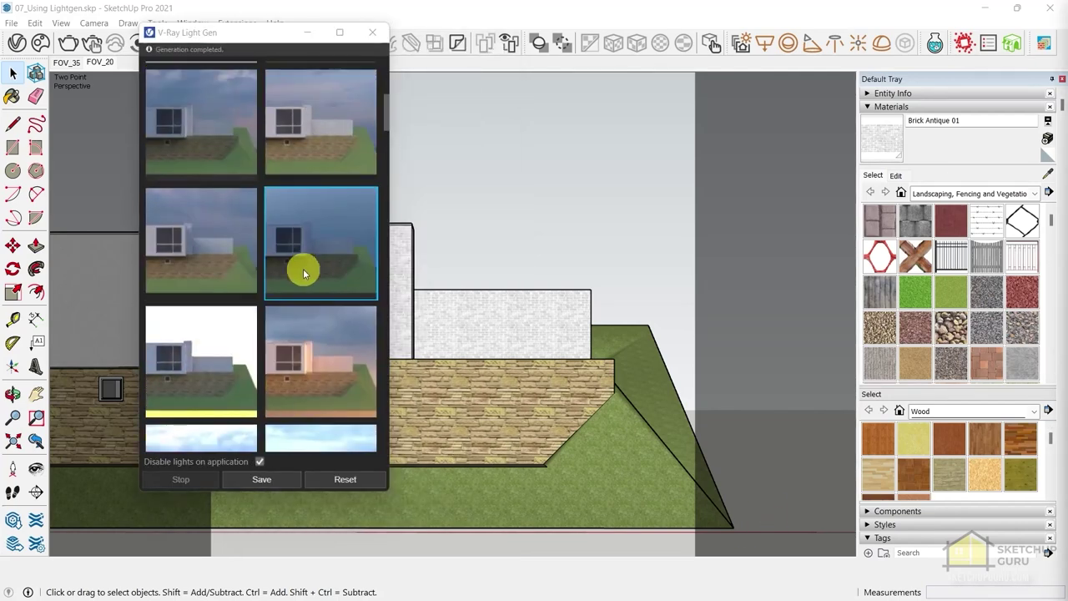
scroll(303, 273, "up", 3)
scroll(305, 272, "down", 3)
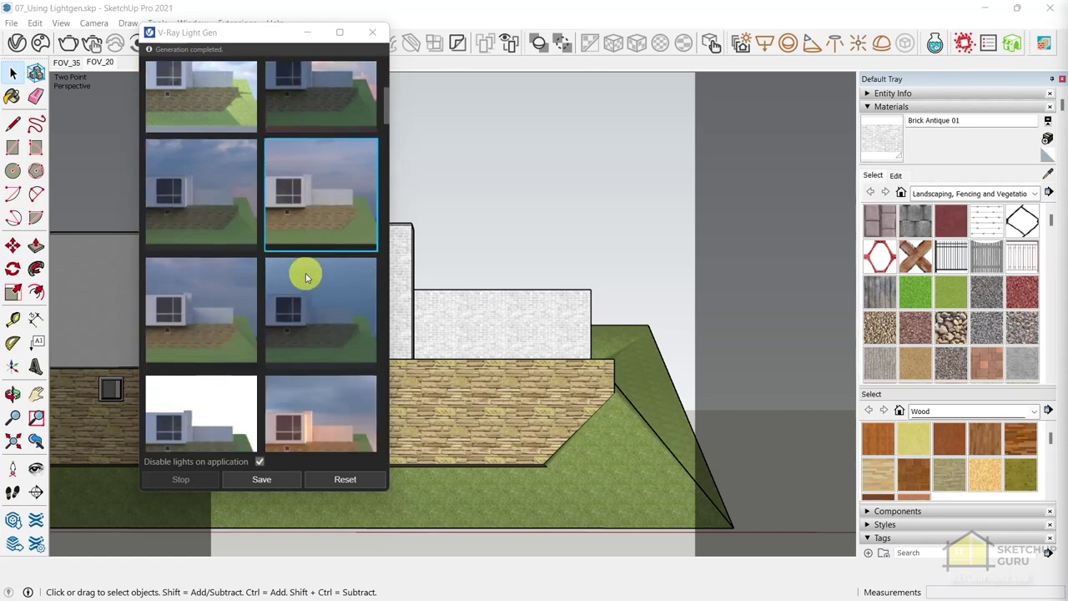
scroll(311, 273, "down", 5)
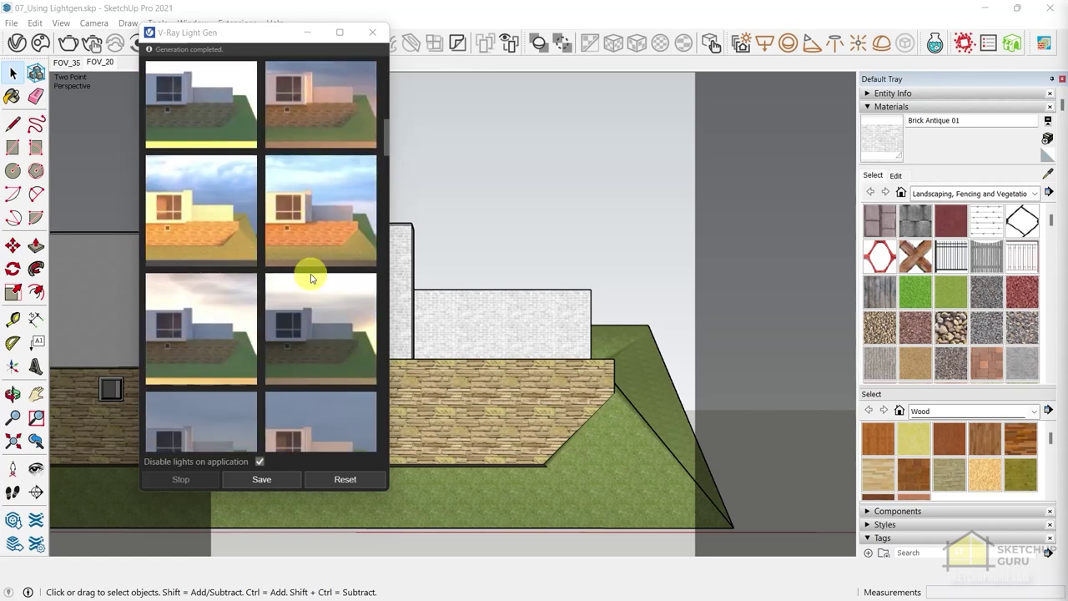
scroll(307, 261, "down", 3)
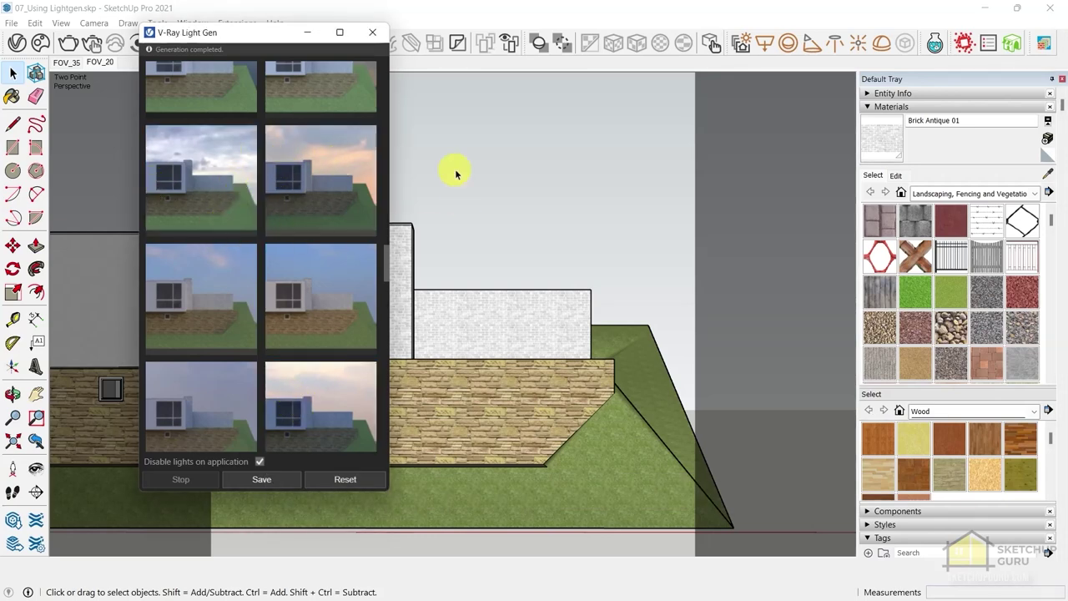
- Start an interactive render of the house and apply a dusk sky variant
left_click_drag(254, 33, 161, 68)
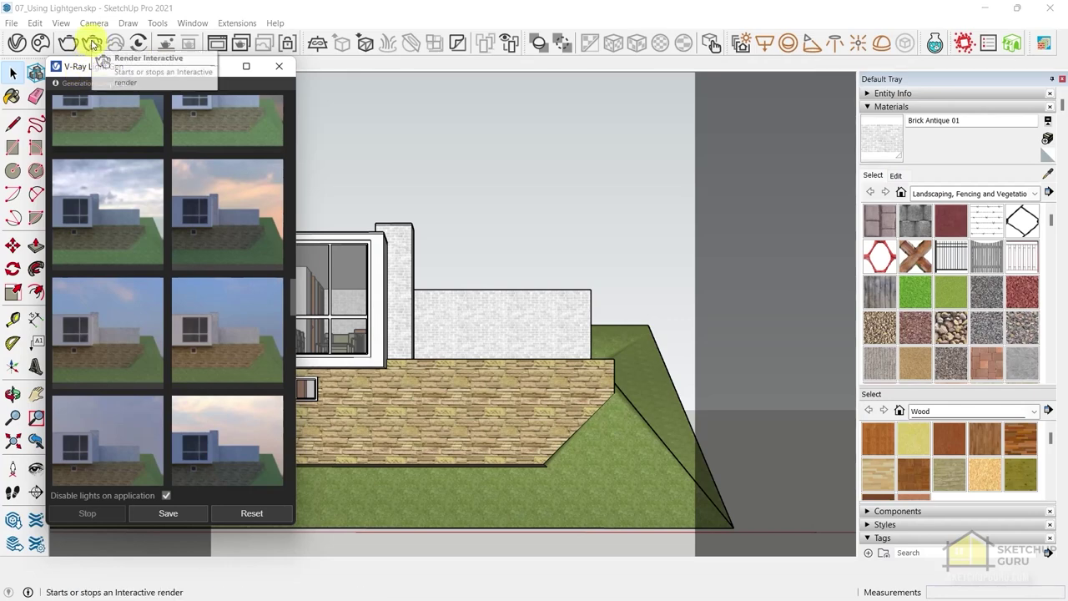
left_click(92, 43)
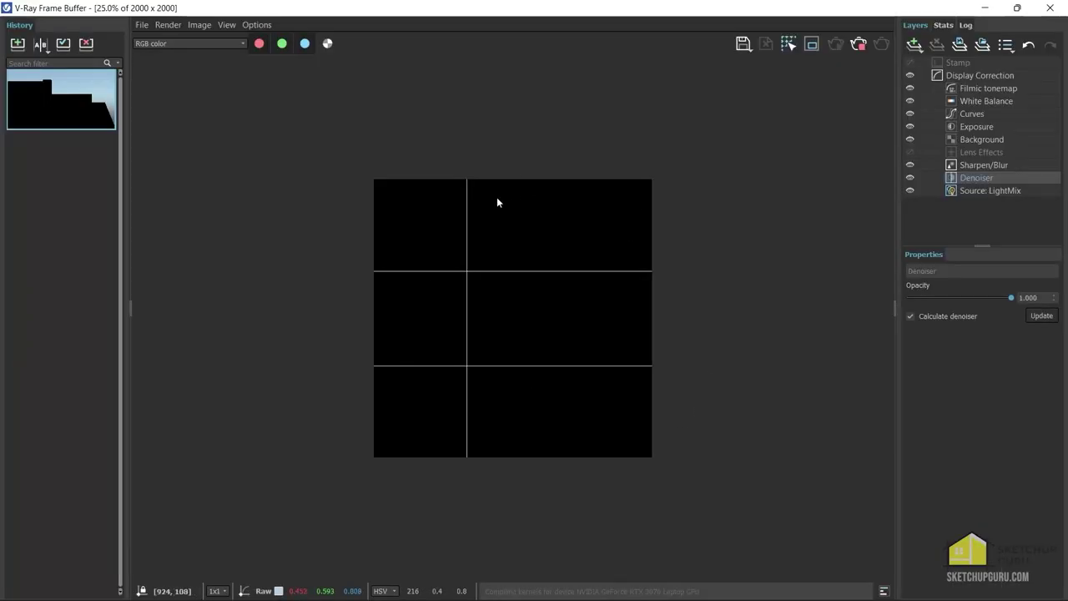
mouse_move(405, 9)
left_mouse_down()
mouse_move(429, 88)
mouse_move(398, 72)
mouse_move(486, 45)
mouse_move(365, 28)
mouse_move(350, 4)
mouse_move(368, 41)
left_mouse_up()
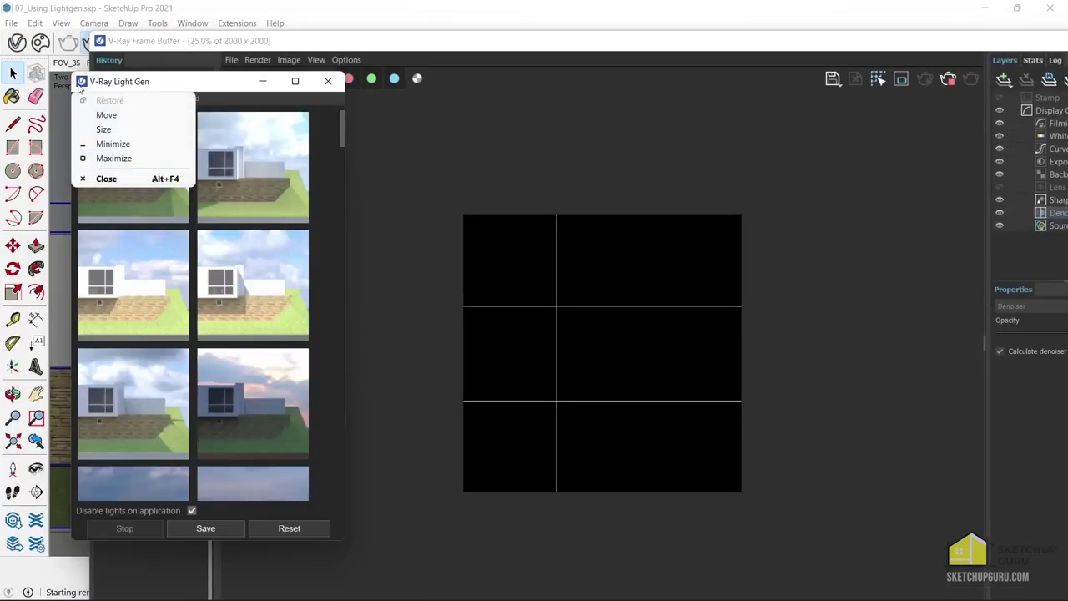
left_click(144, 82)
left_click_drag(144, 81, 168, 37)
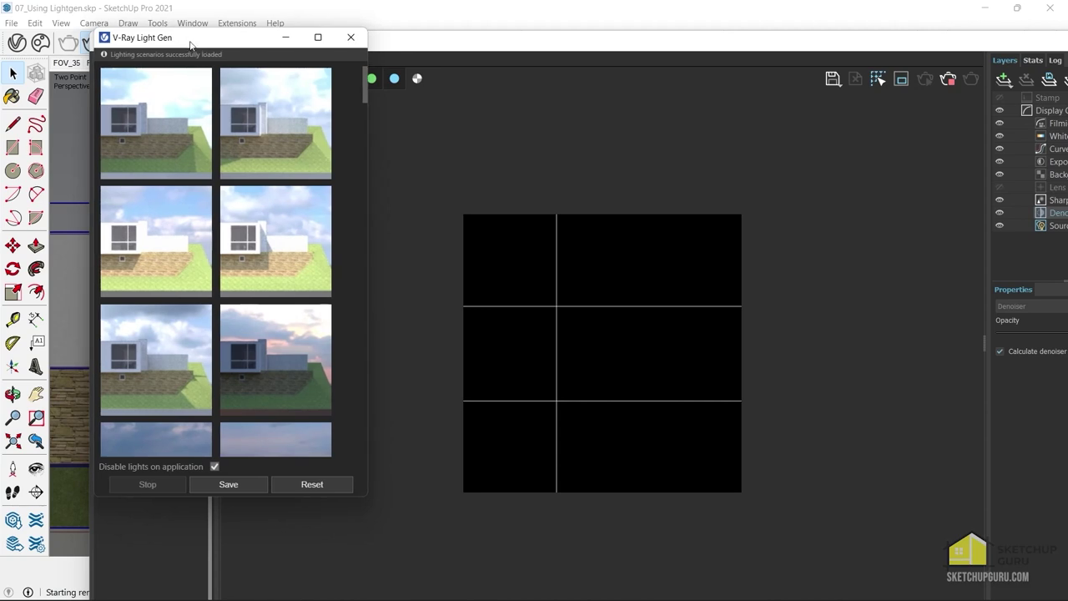
scroll(291, 250, "down", 2)
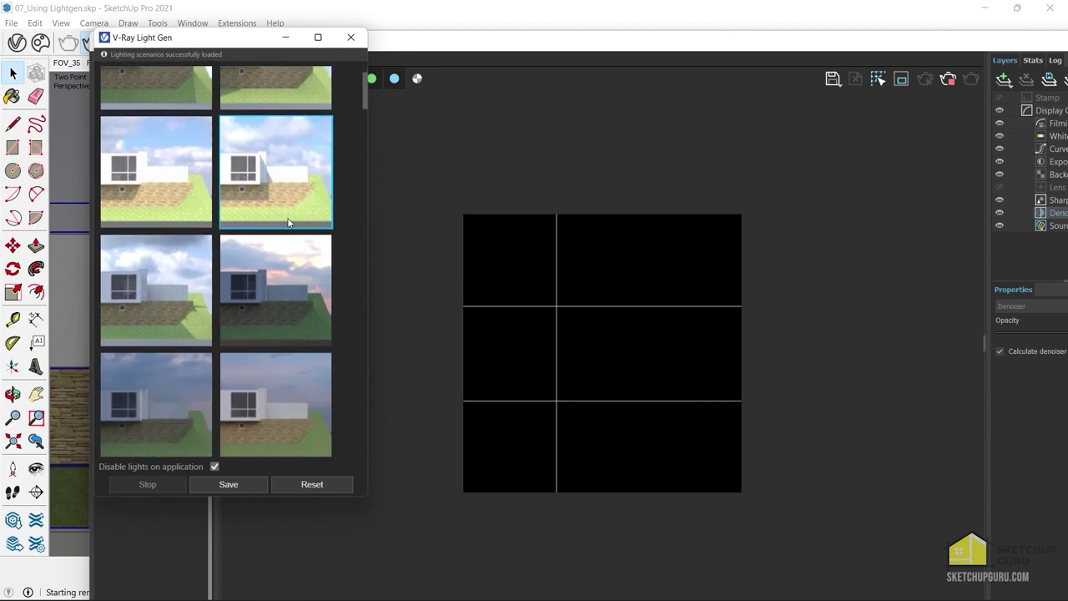
left_click(282, 349)
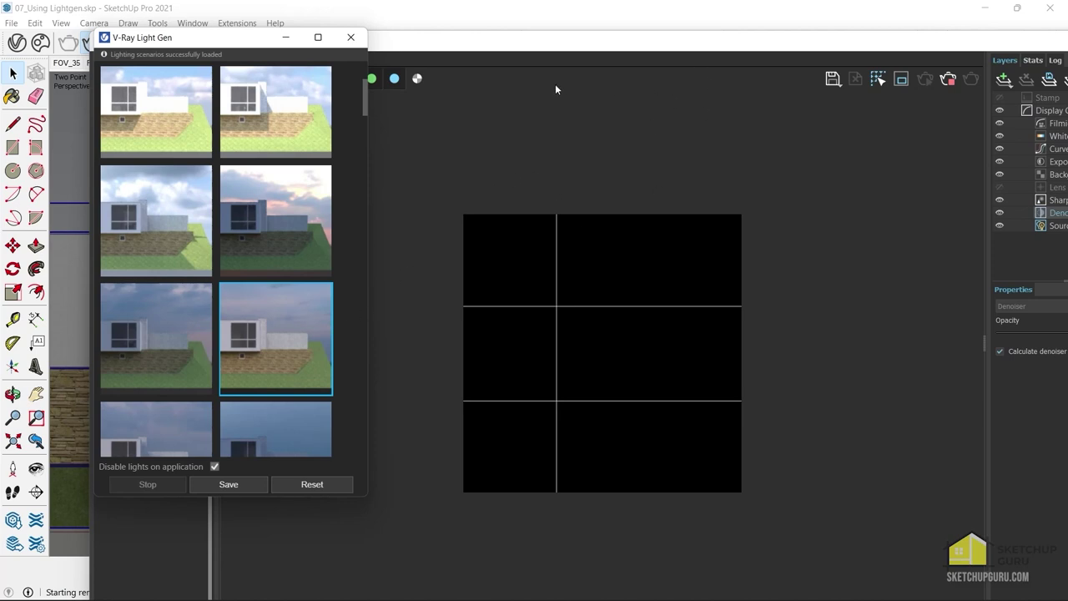
- Re-enable LIGHT_GEN_DOME 0 in LightMix and shrink the frame buffer
left_click_drag(595, 50, 499, 27)
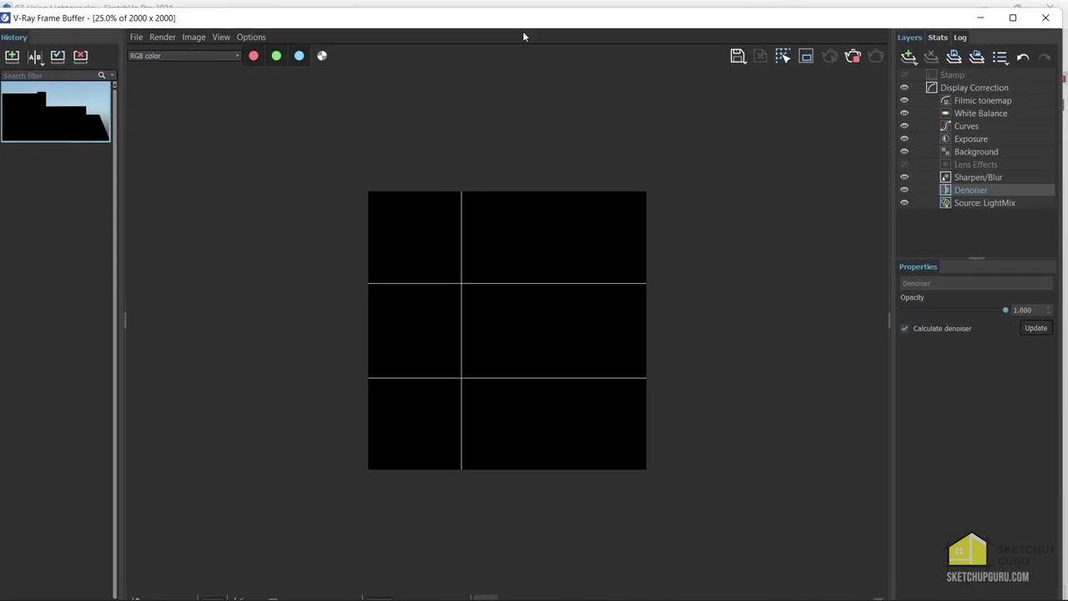
left_click(975, 206)
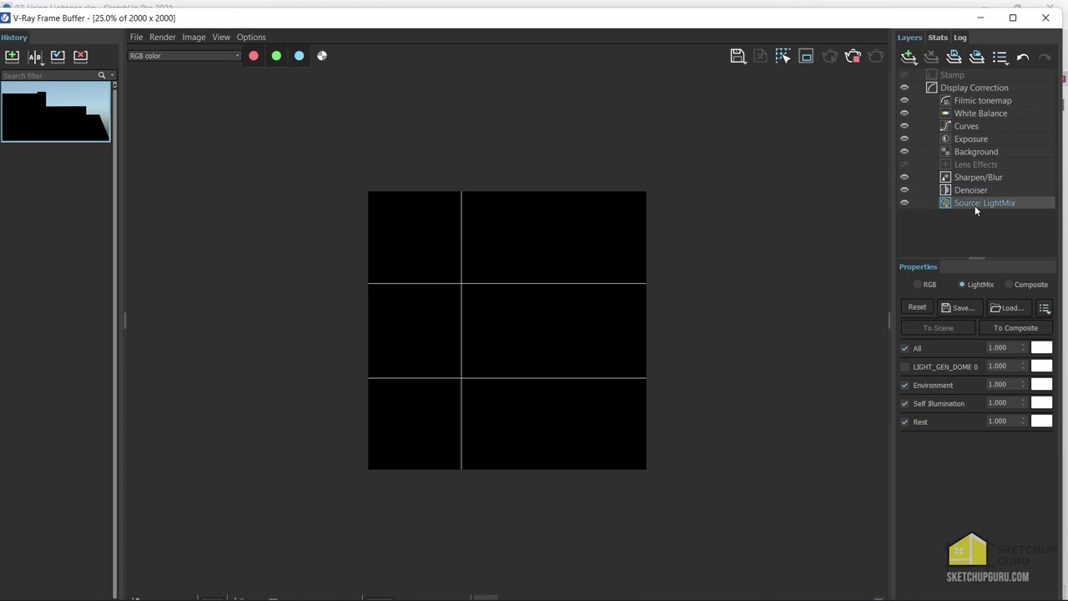
left_click(905, 366)
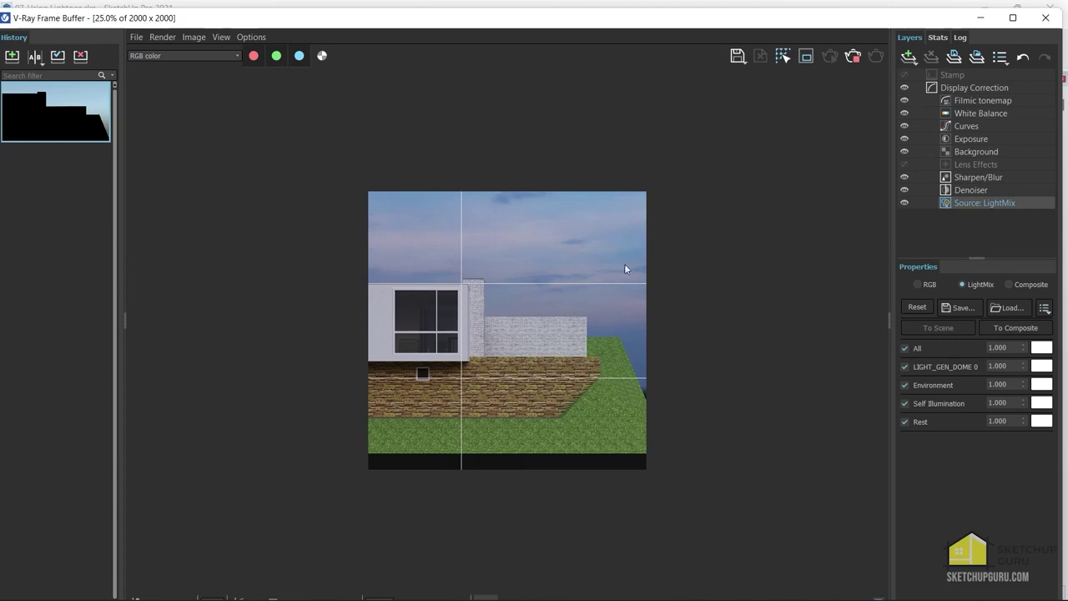
double_click(523, 25)
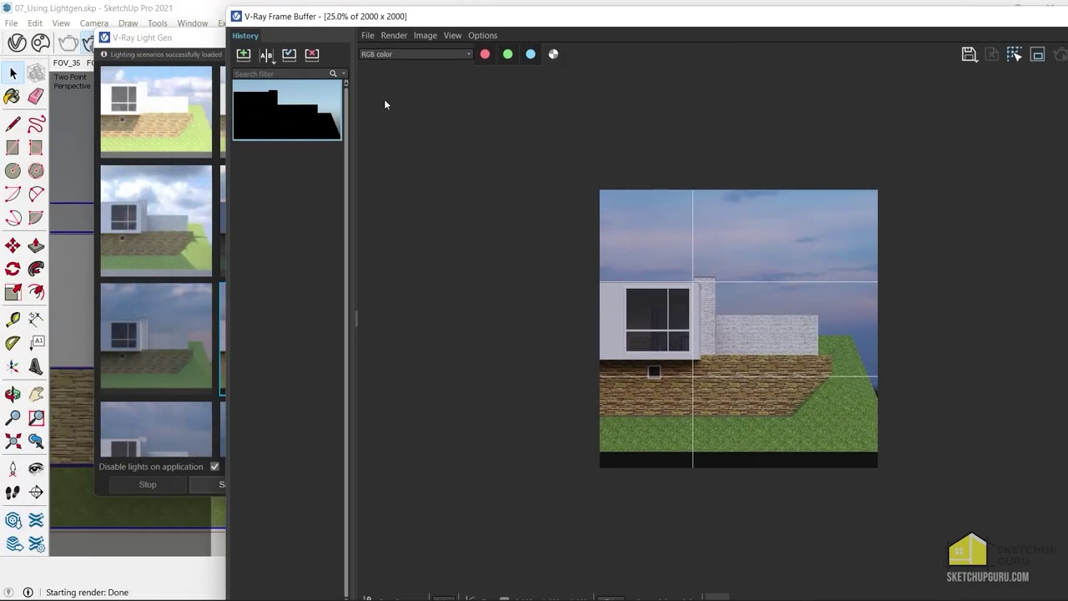
- Try dusk, bluish overcast and bright-sky variants, settling on a pale hazy sky
left_click_drag(178, 45, 164, 61)
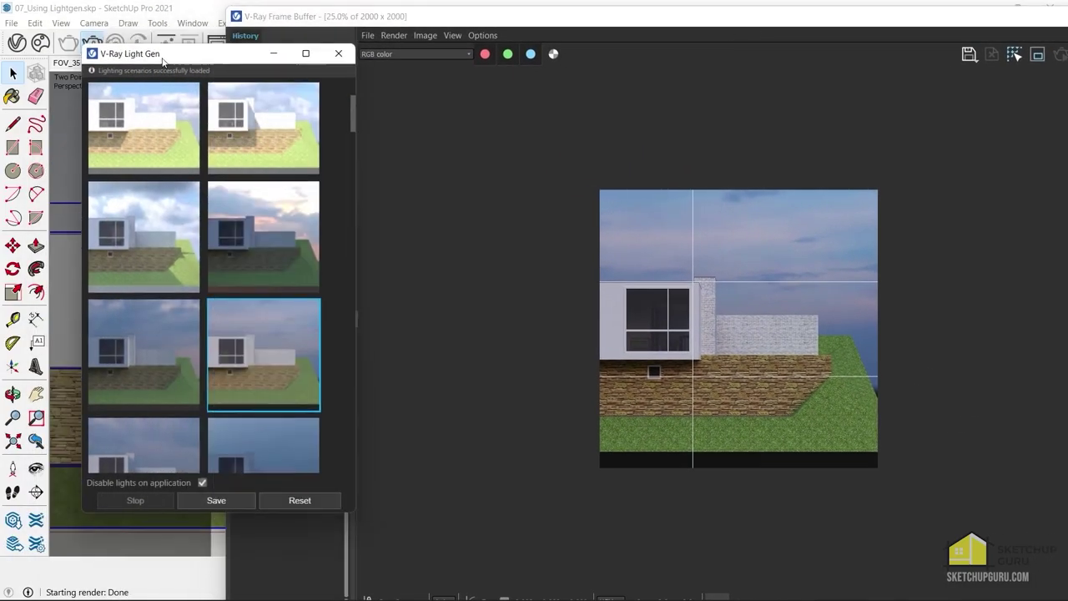
left_click(273, 207)
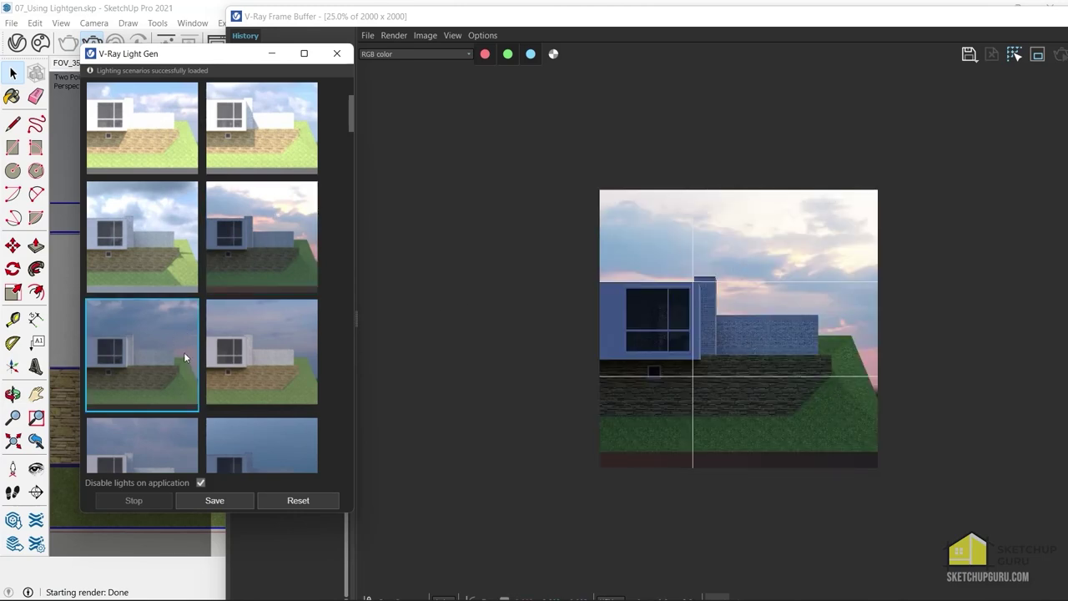
left_click(138, 331)
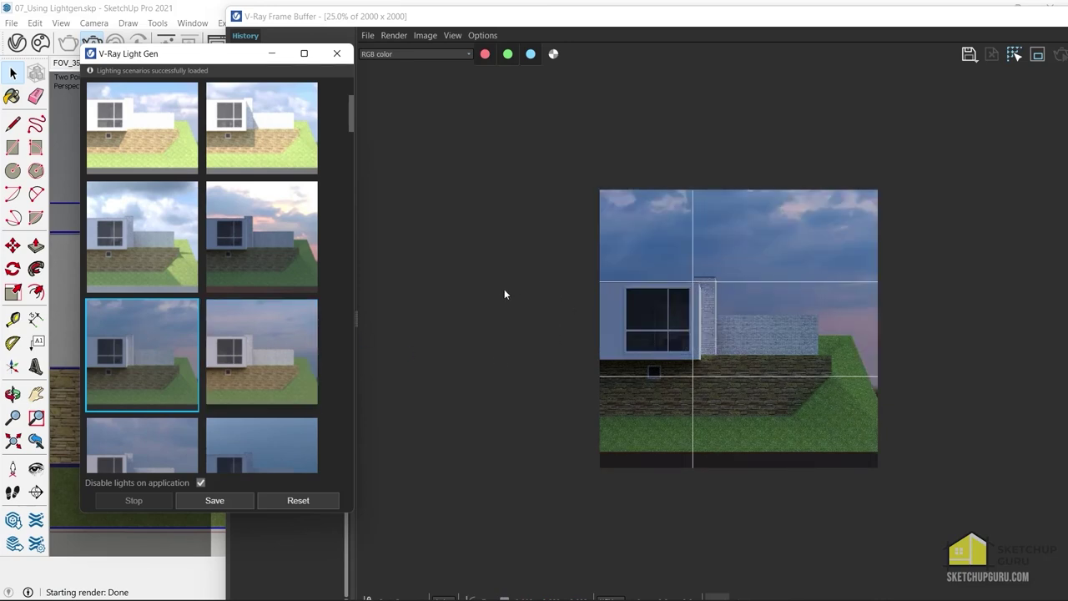
scroll(248, 319, "up", 2)
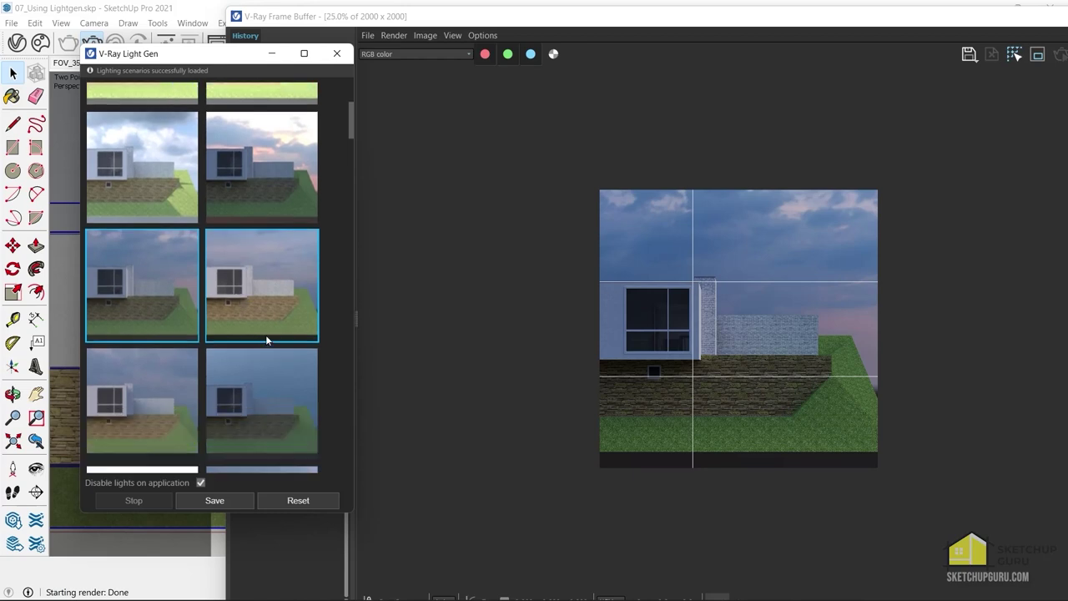
scroll(250, 295, "down", 3)
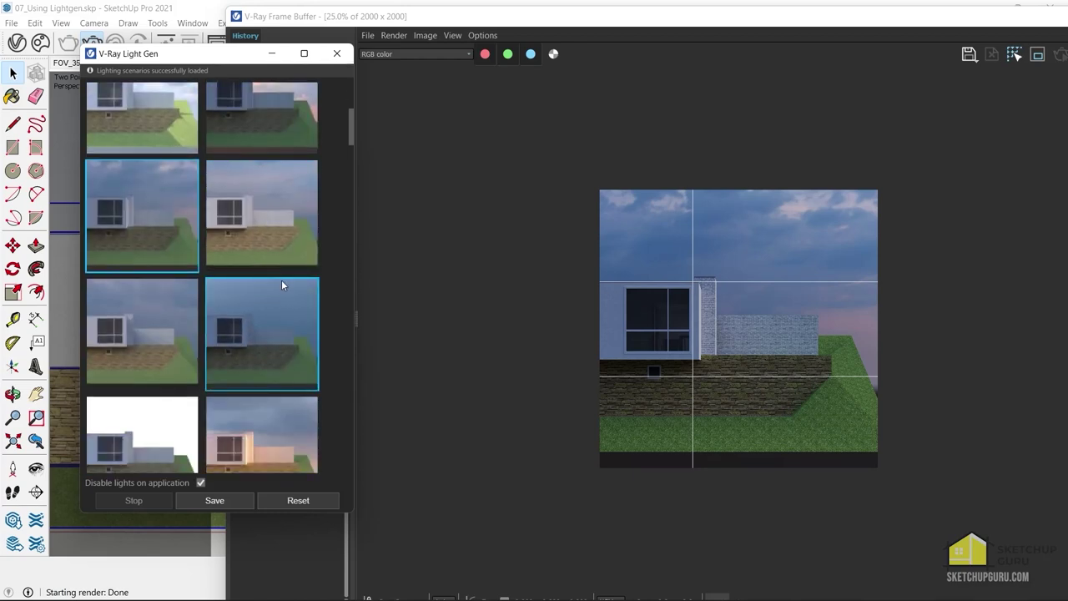
scroll(252, 271, "down", 1)
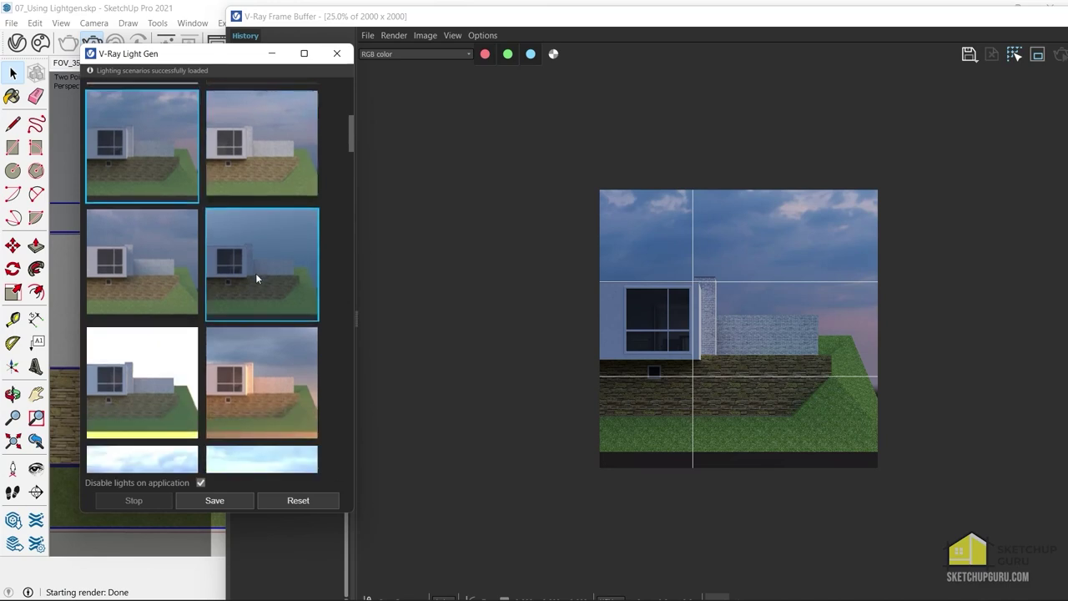
scroll(256, 276, "down", 5)
left_click(278, 181)
left_click(152, 183)
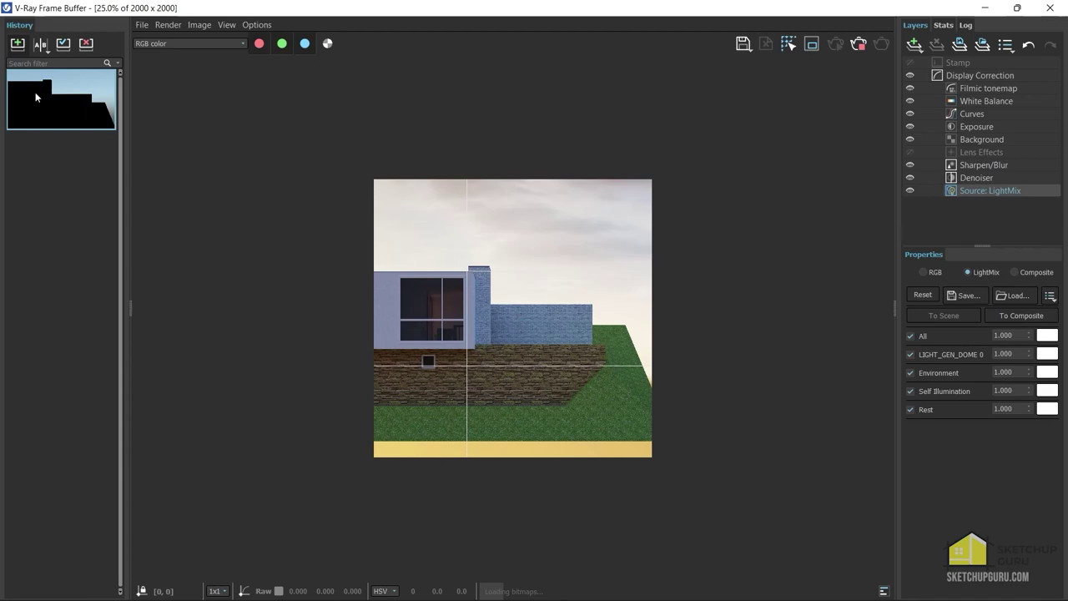
- Save the pale-sky render to History, then apply a pink-cloud sunset variant
left_click(16, 43)
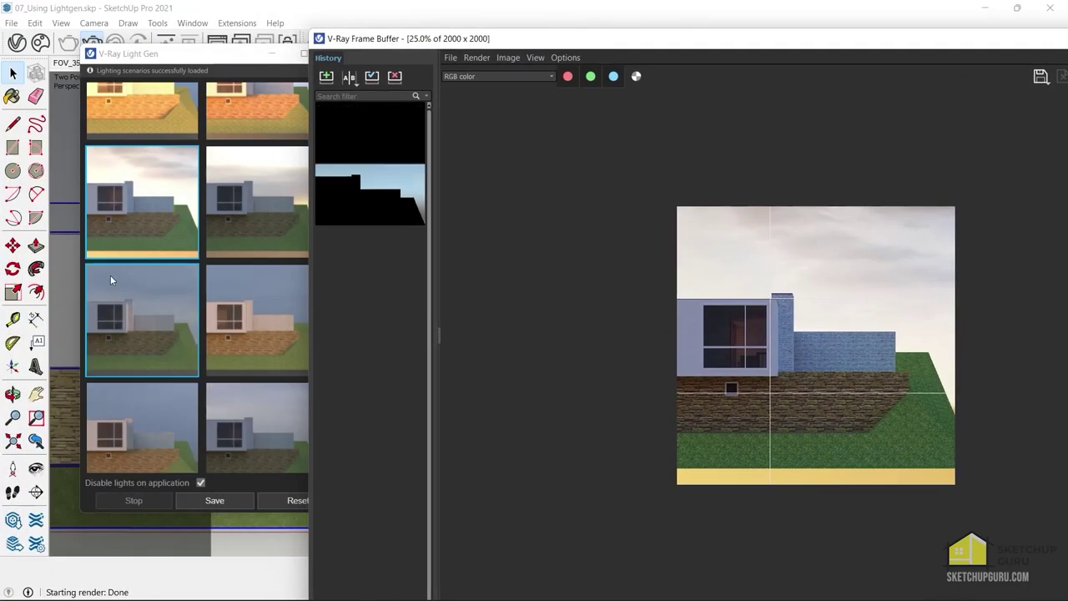
scroll(167, 276, "down", 3)
scroll(229, 313, "up", 5)
left_click(242, 296)
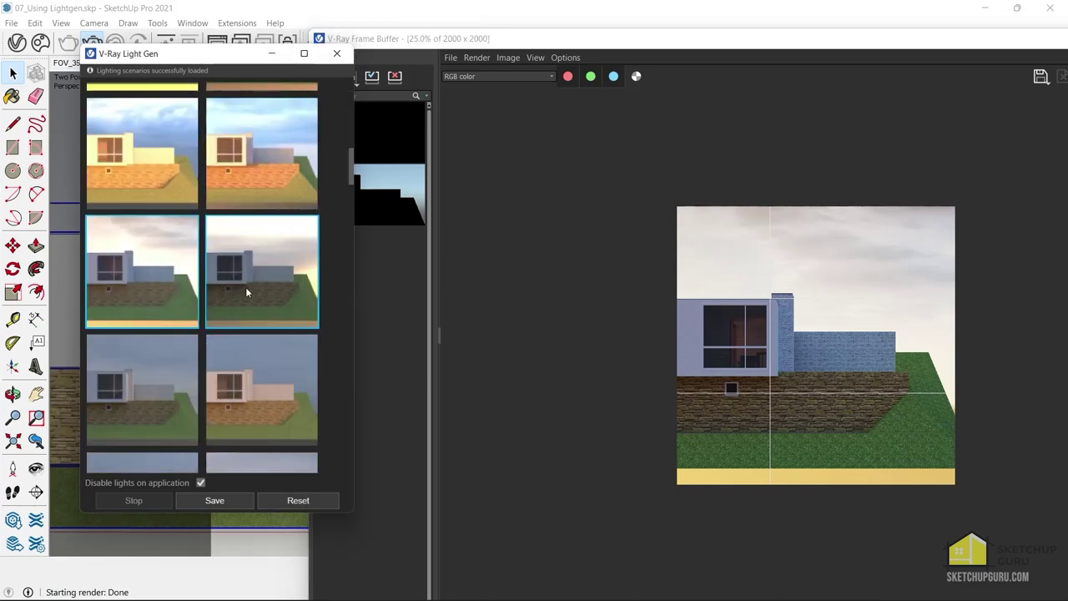
scroll(247, 275, "up", 1)
scroll(248, 242, "down", 5)
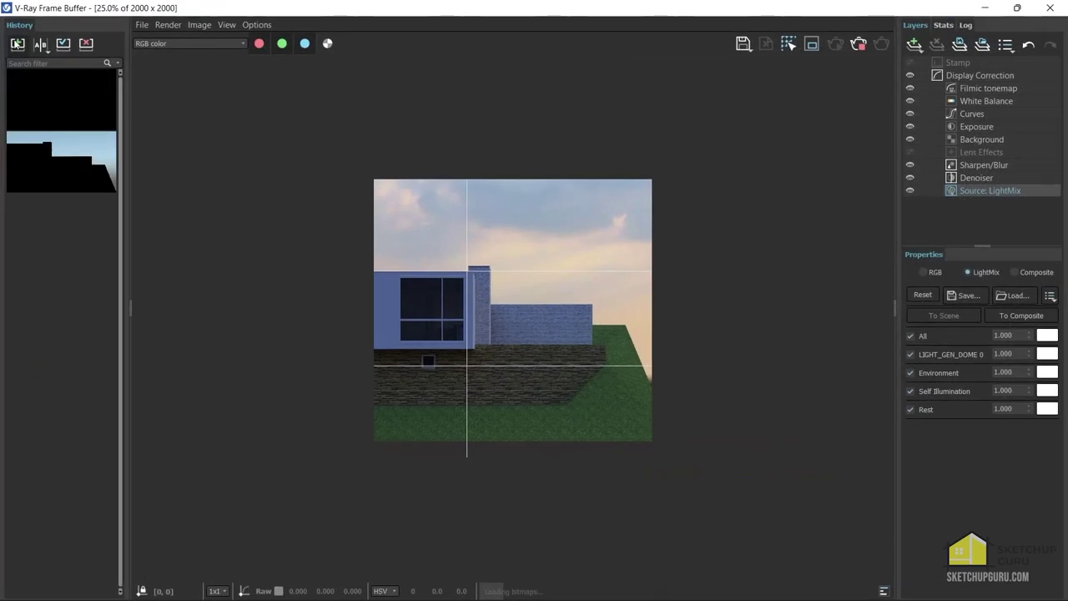
- Save the sunset render, set two history entries as A and B, and slide the divider
left_click(40, 99)
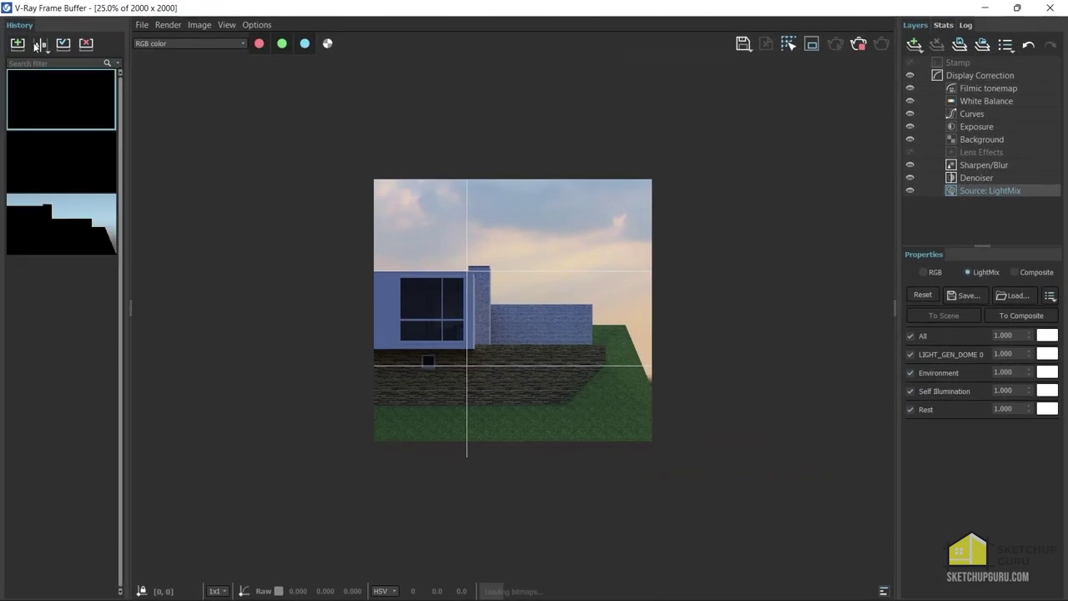
left_click(38, 47)
left_click(88, 163)
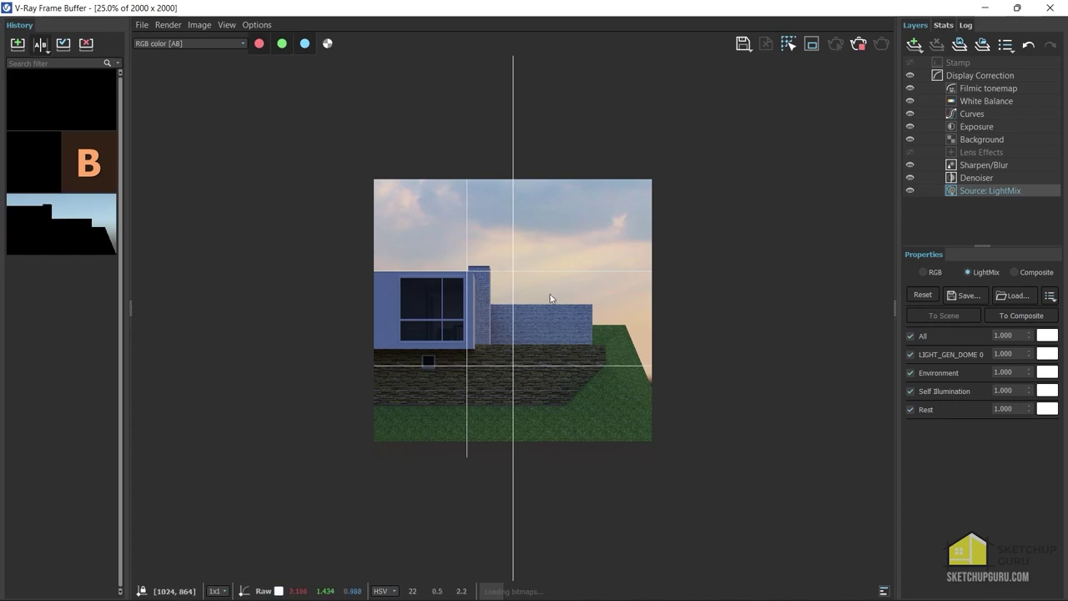
left_click_drag(548, 296, 789, 300)
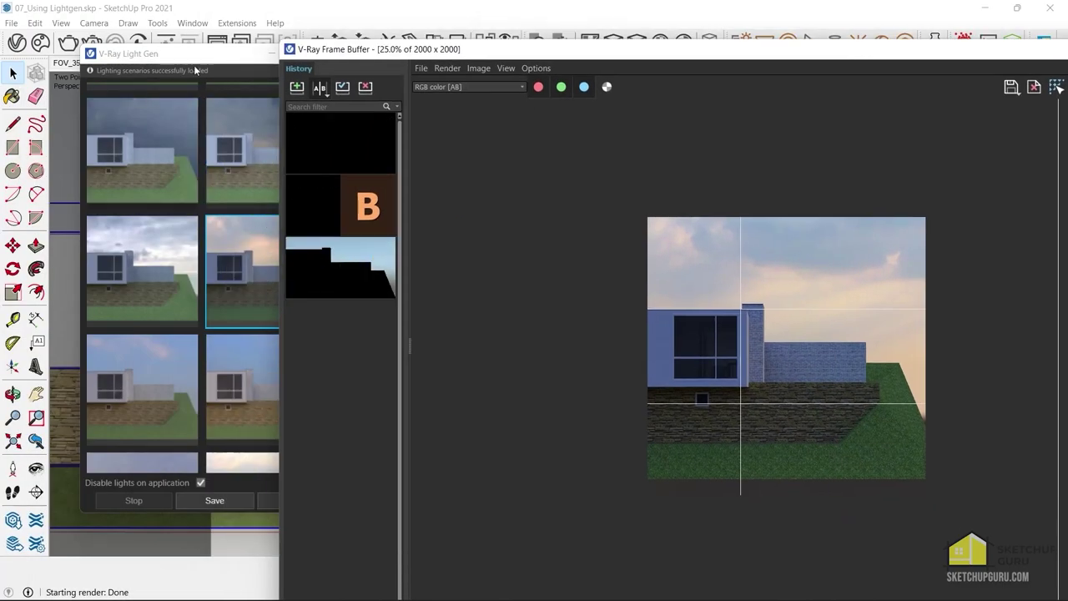
left_click_drag(194, 65, 147, 77)
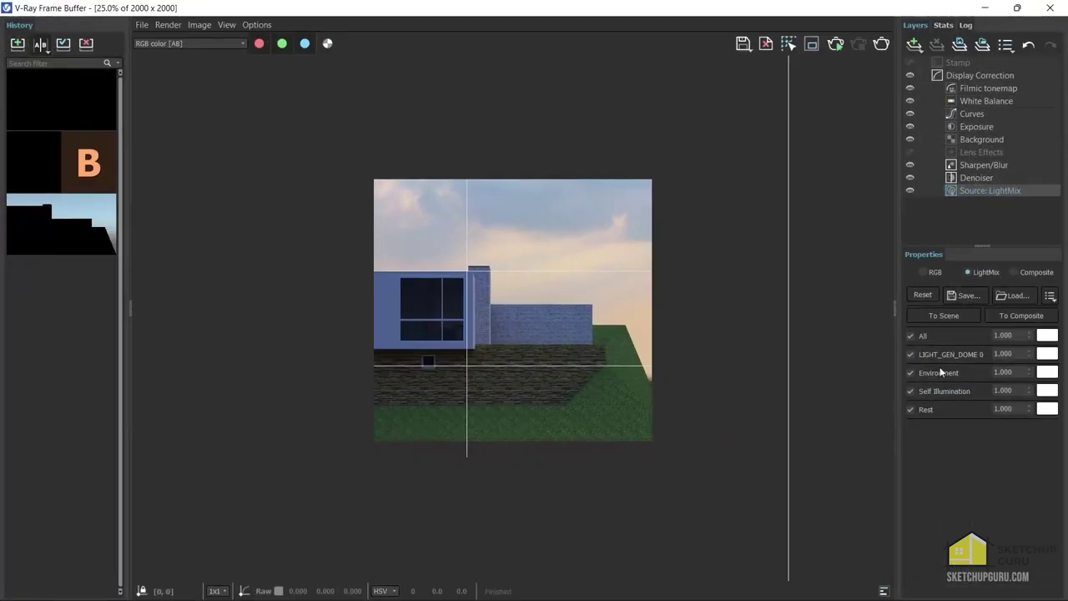
- Turn LIGHT_GEN_DOME 0 back on at intensity 1.000 and restore the frame buffer
left_click(913, 357)
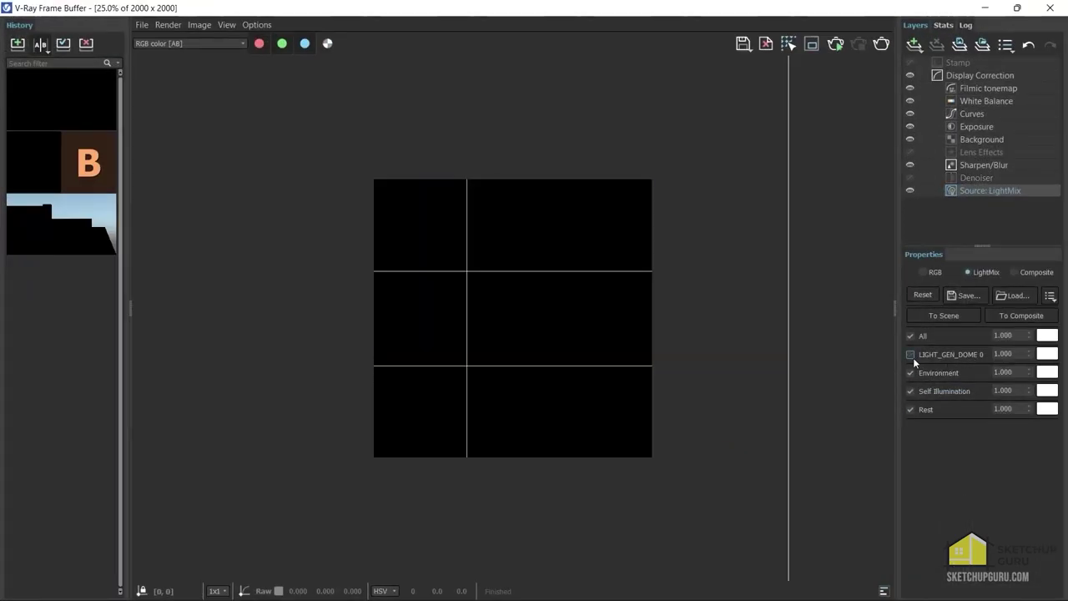
left_click(913, 357)
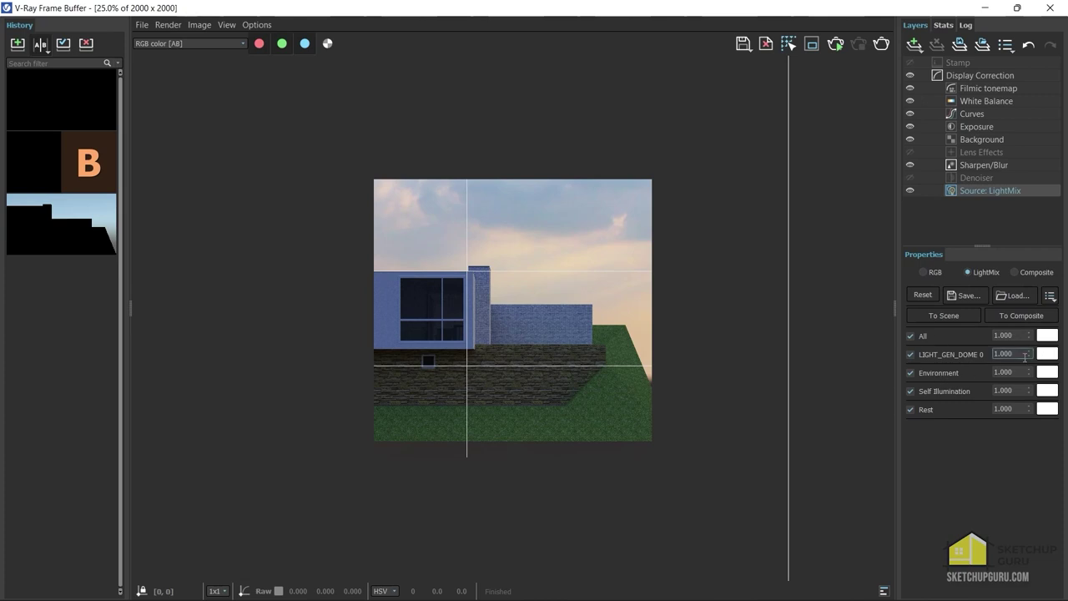
left_click_drag(1030, 417, 1023, 317)
type("1")
key("Return")
mouse_move(582, 19)
left_mouse_down()
mouse_move(529, 64)
mouse_move(732, 70)
mouse_move(712, 30)
left_mouse_up()
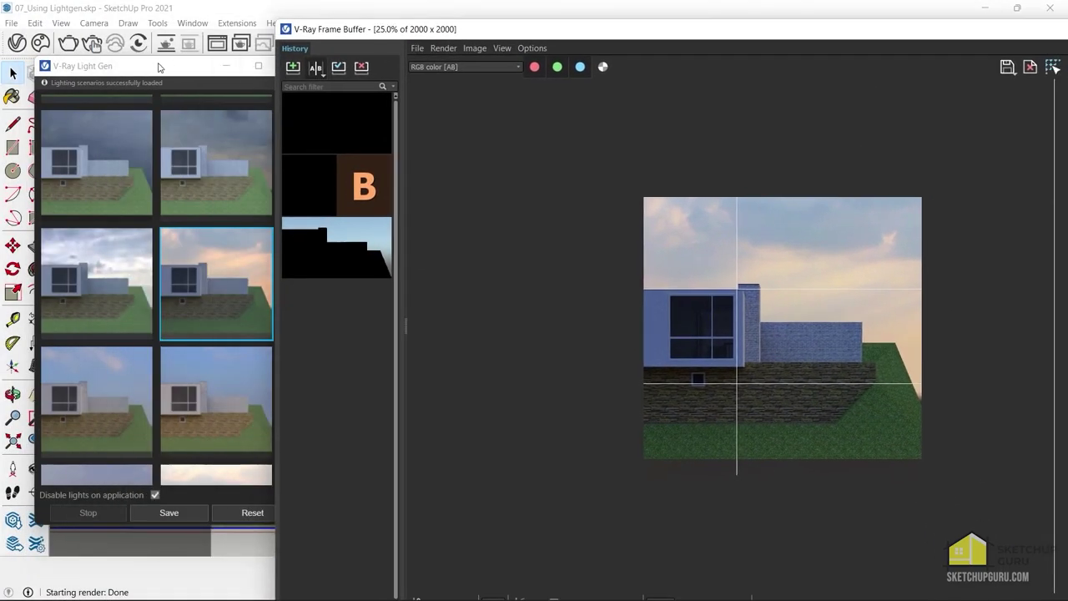
- Cancel saving the lighting scenarios and close the Light Gen window
mouse_move(157, 67)
left_mouse_down()
mouse_move(337, 90)
mouse_move(440, 120)
mouse_move(443, 28)
left_mouse_up()
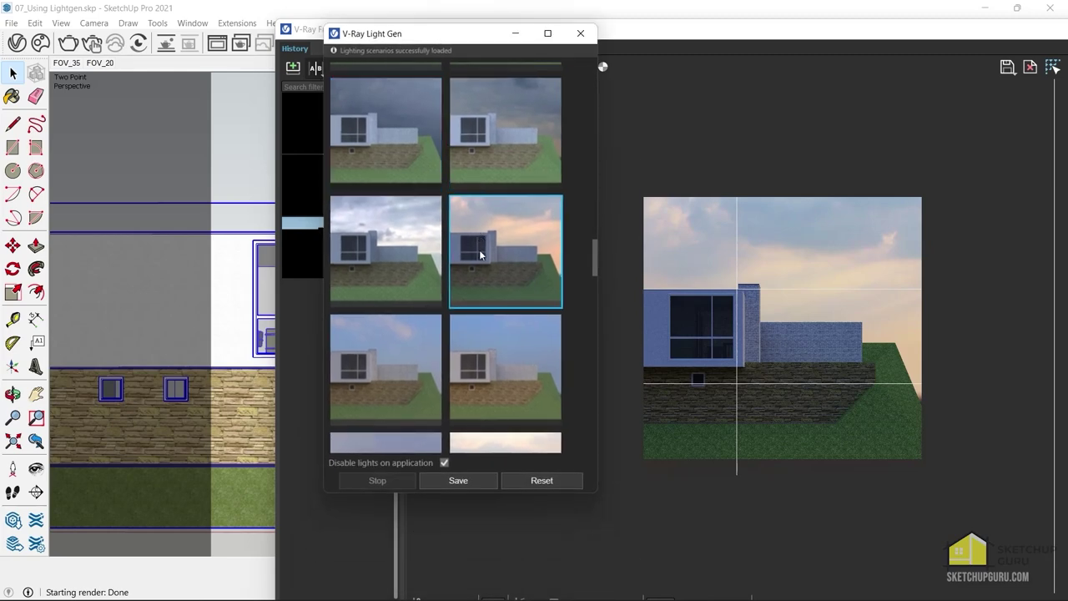
left_click(473, 483)
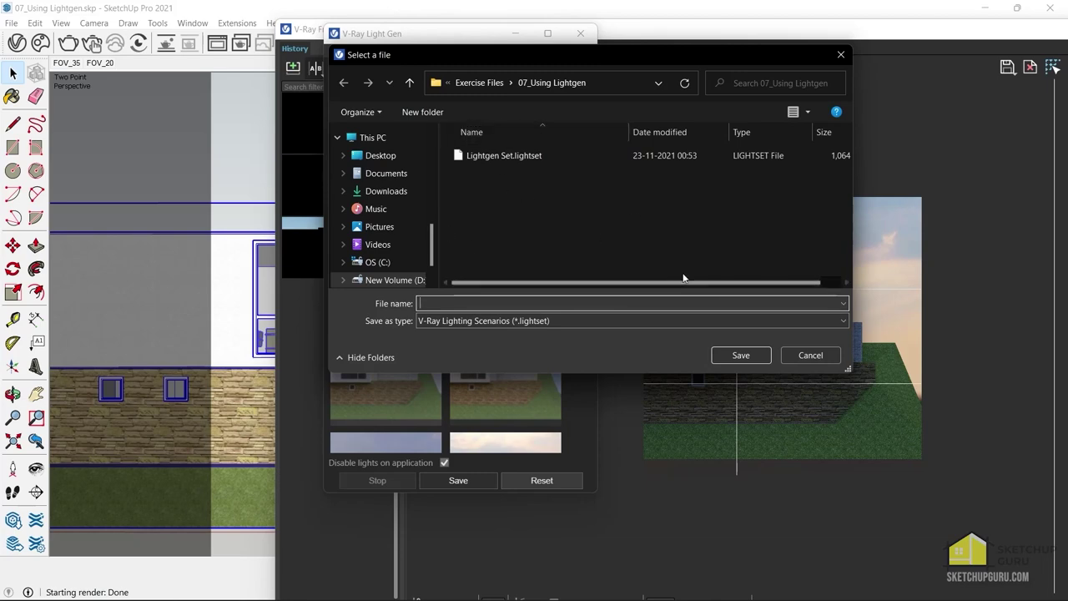
left_click(803, 355)
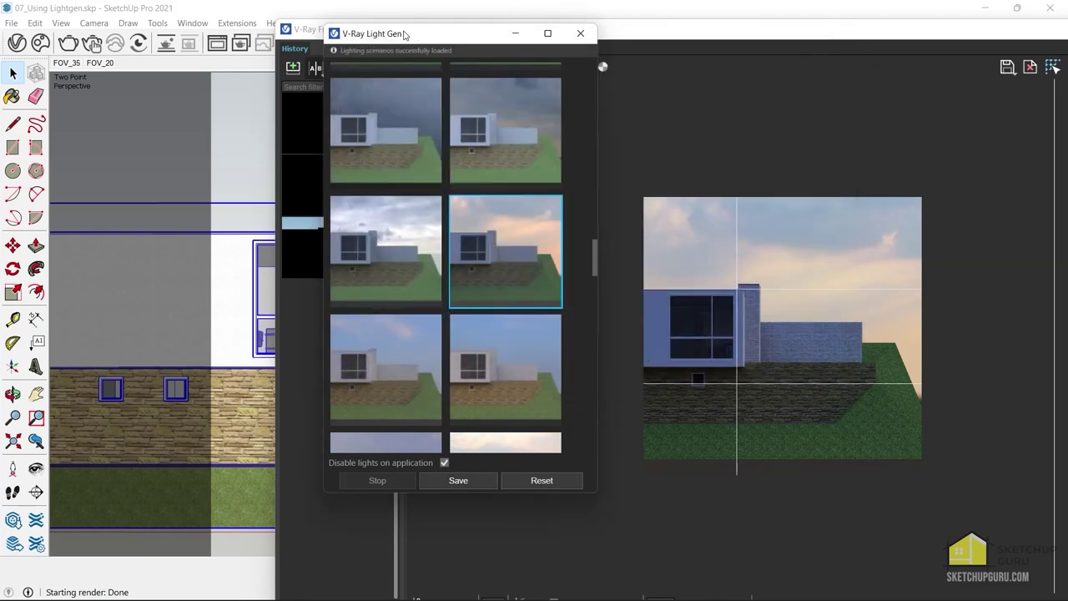
left_click_drag(404, 34, 348, 42)
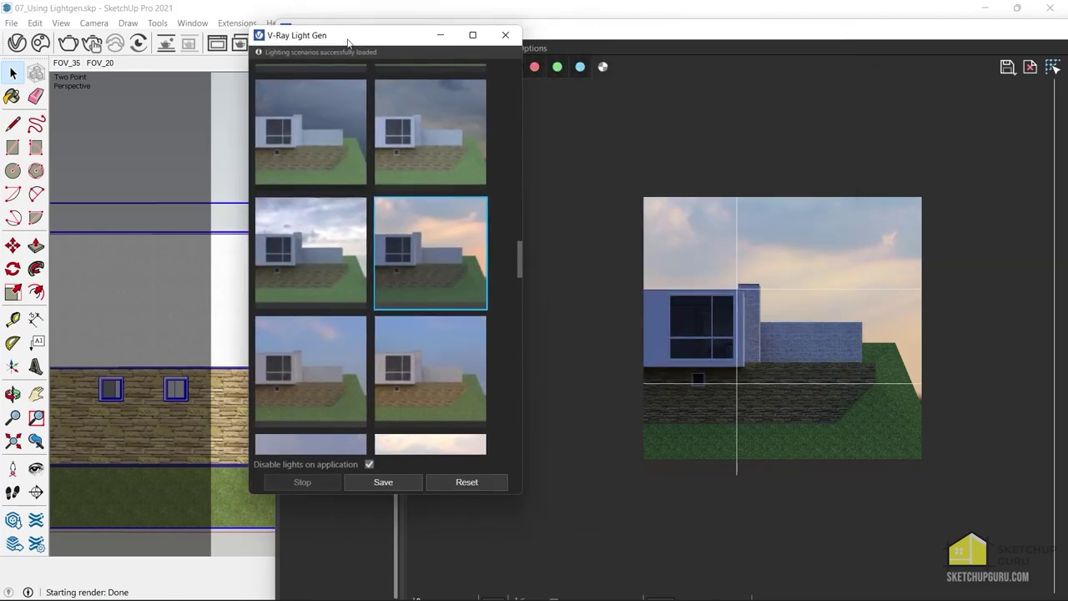
left_click(506, 37)
left_click_drag(564, 30, 439, 125)
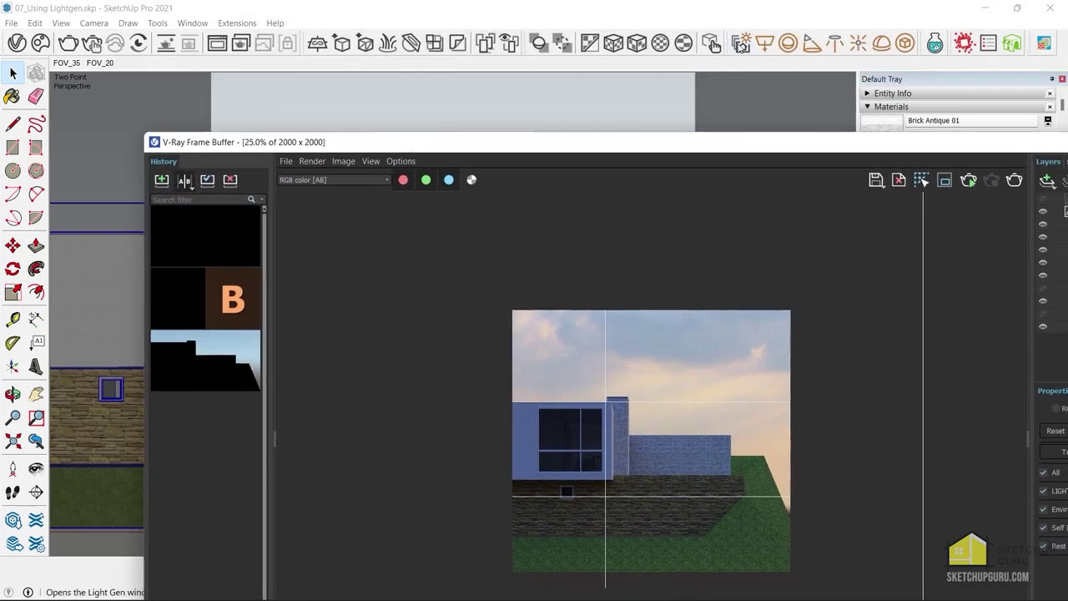
- Reopen Light Gen, reset it, and load Lightgen Set.lightset
left_click(741, 43)
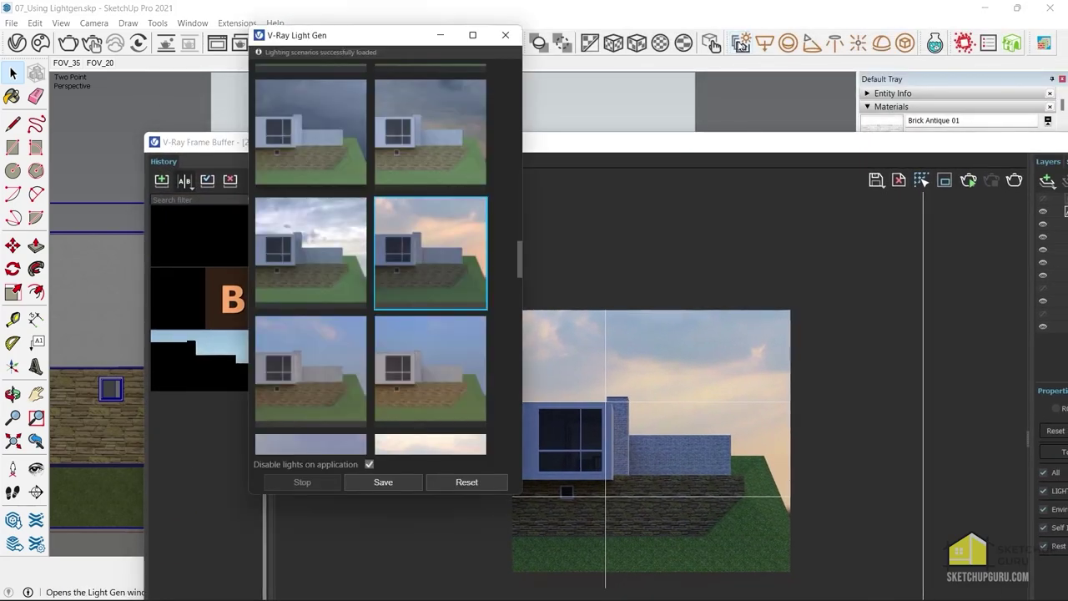
left_click(466, 483)
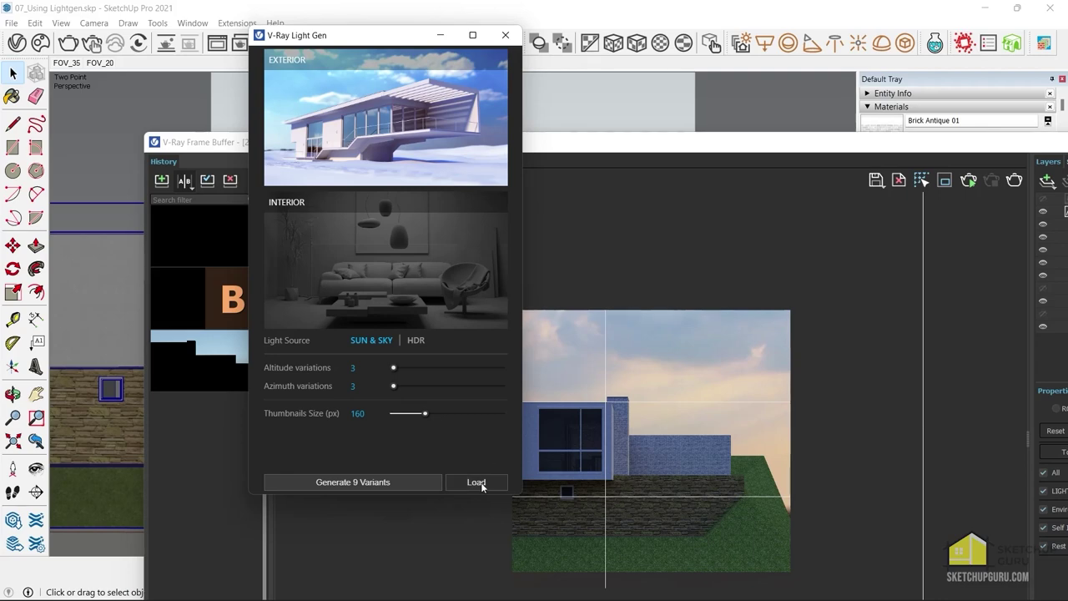
left_click(479, 483)
double_click(431, 157)
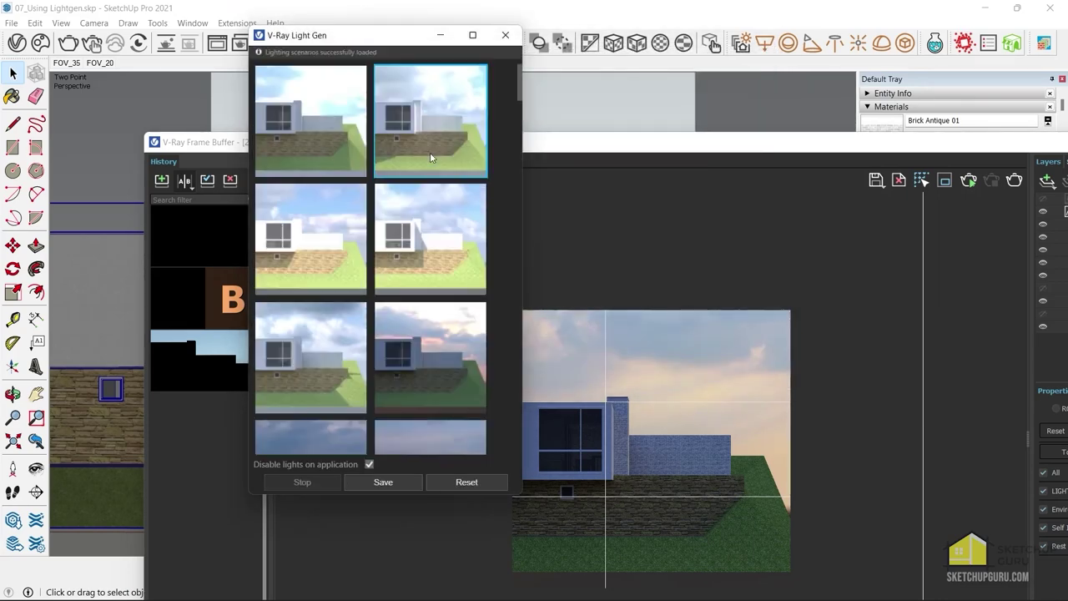
scroll(394, 184, "down", 5)
scroll(436, 281, "down", 3)
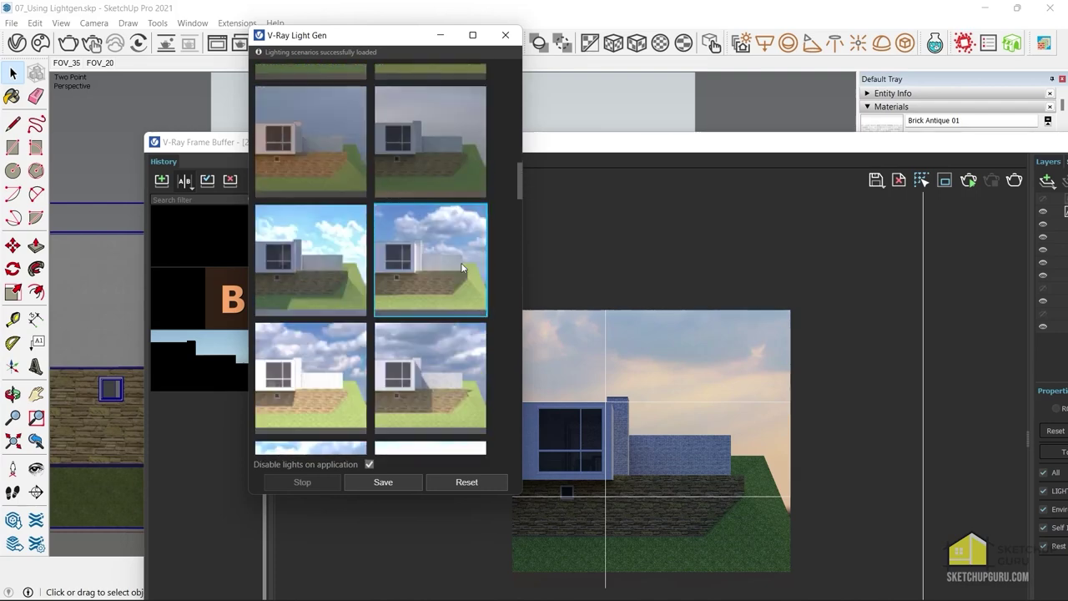
scroll(415, 230, "up", 5)
scroll(388, 259, "up", 1)
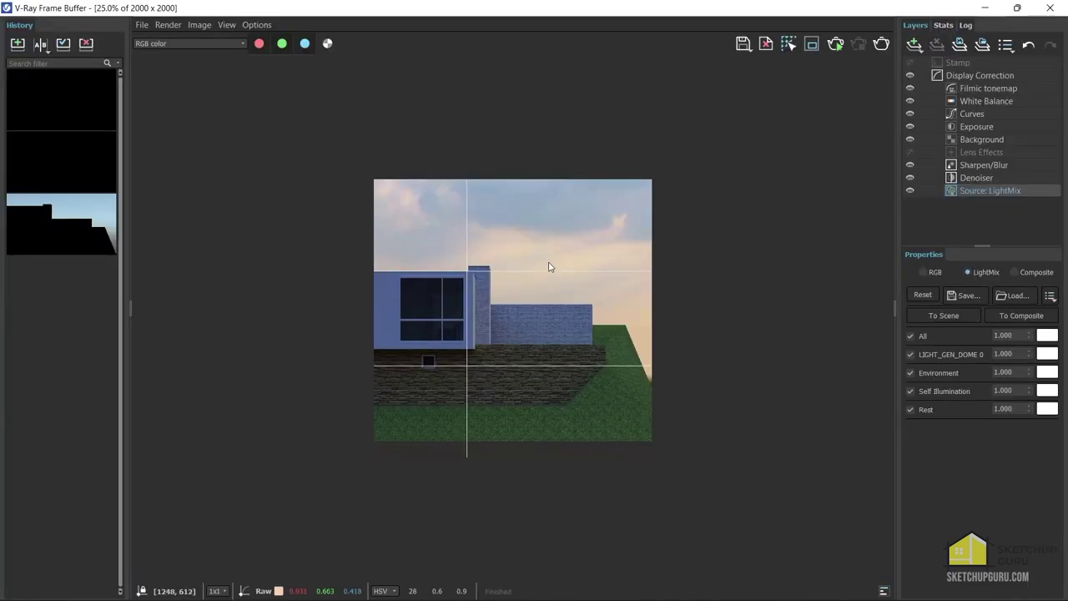
scroll(561, 277, "up", 1)
scroll(562, 279, "down", 1)
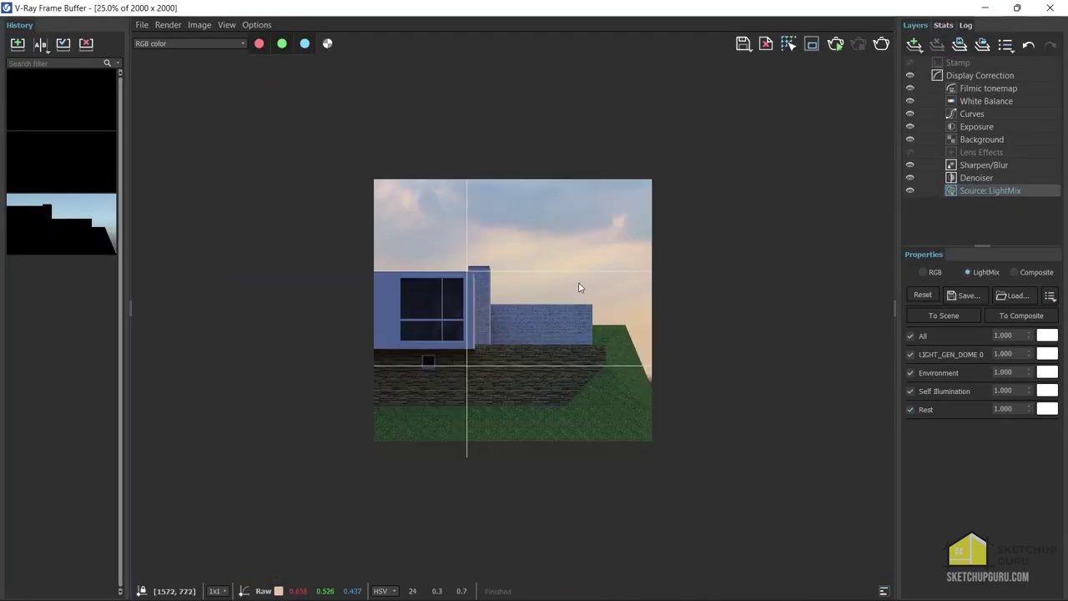